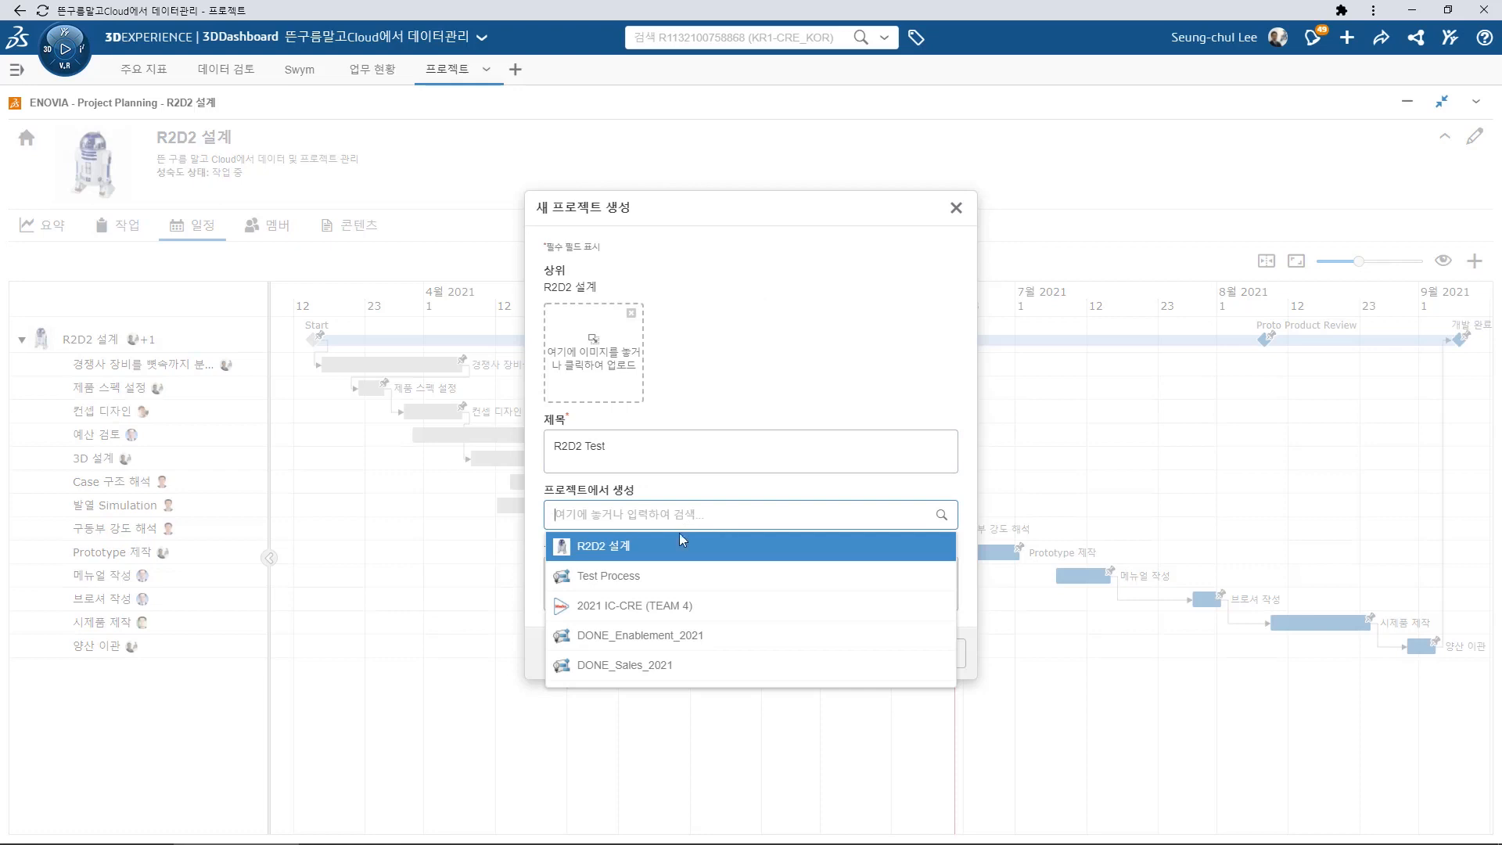
# Base the new R2D2 Test project on Test Process and create it under R2D2 설계
pyautogui.click(626, 575)
pyautogui.click(873, 692)
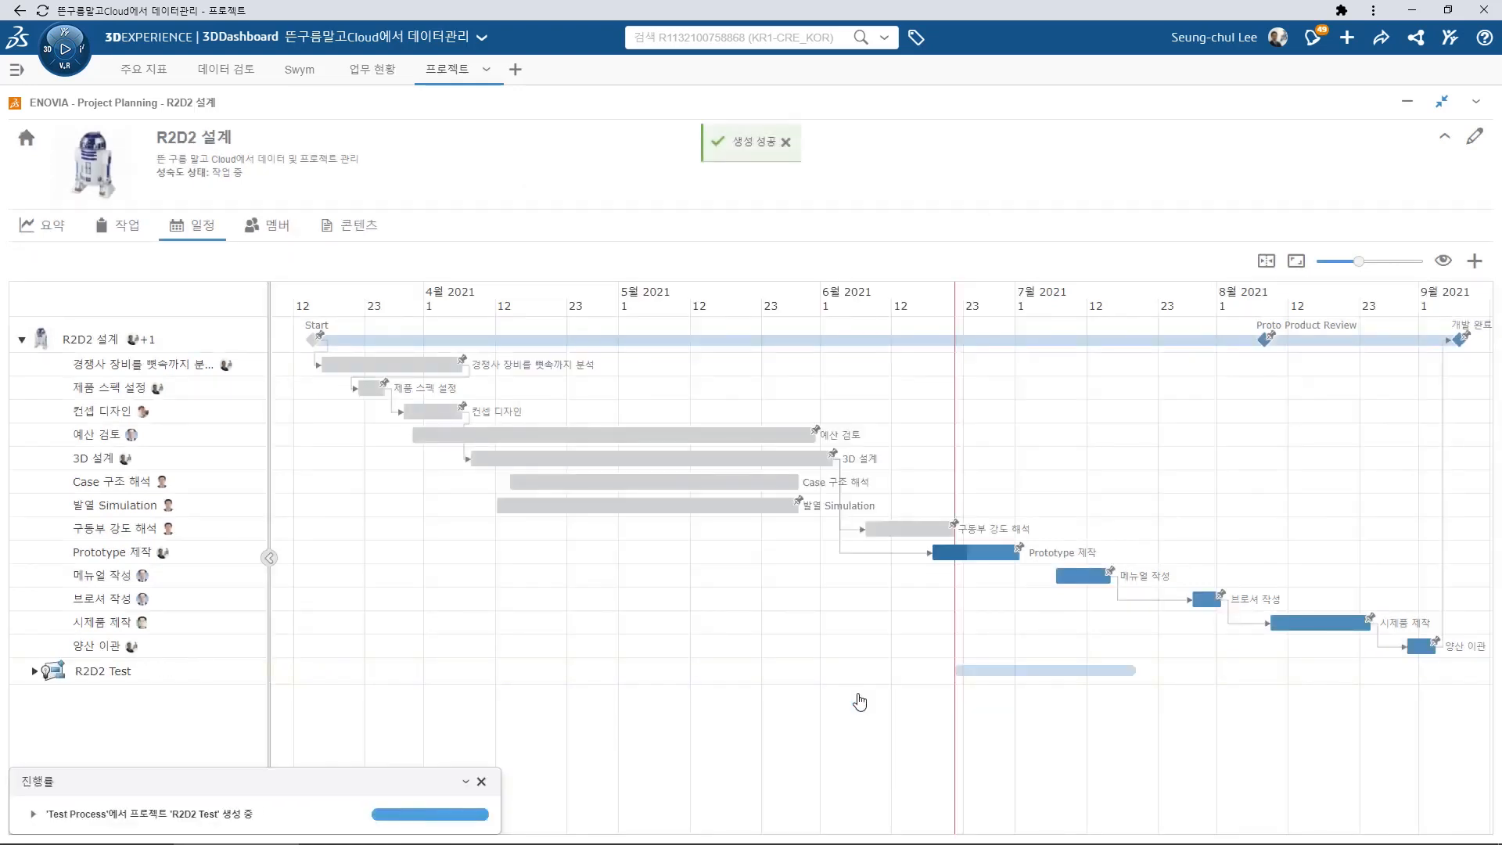
# Expand the R2D2 Test project and link Prototype 제작 as the predecessor of its Test 개요 Meeting task
pyautogui.click(34, 672)
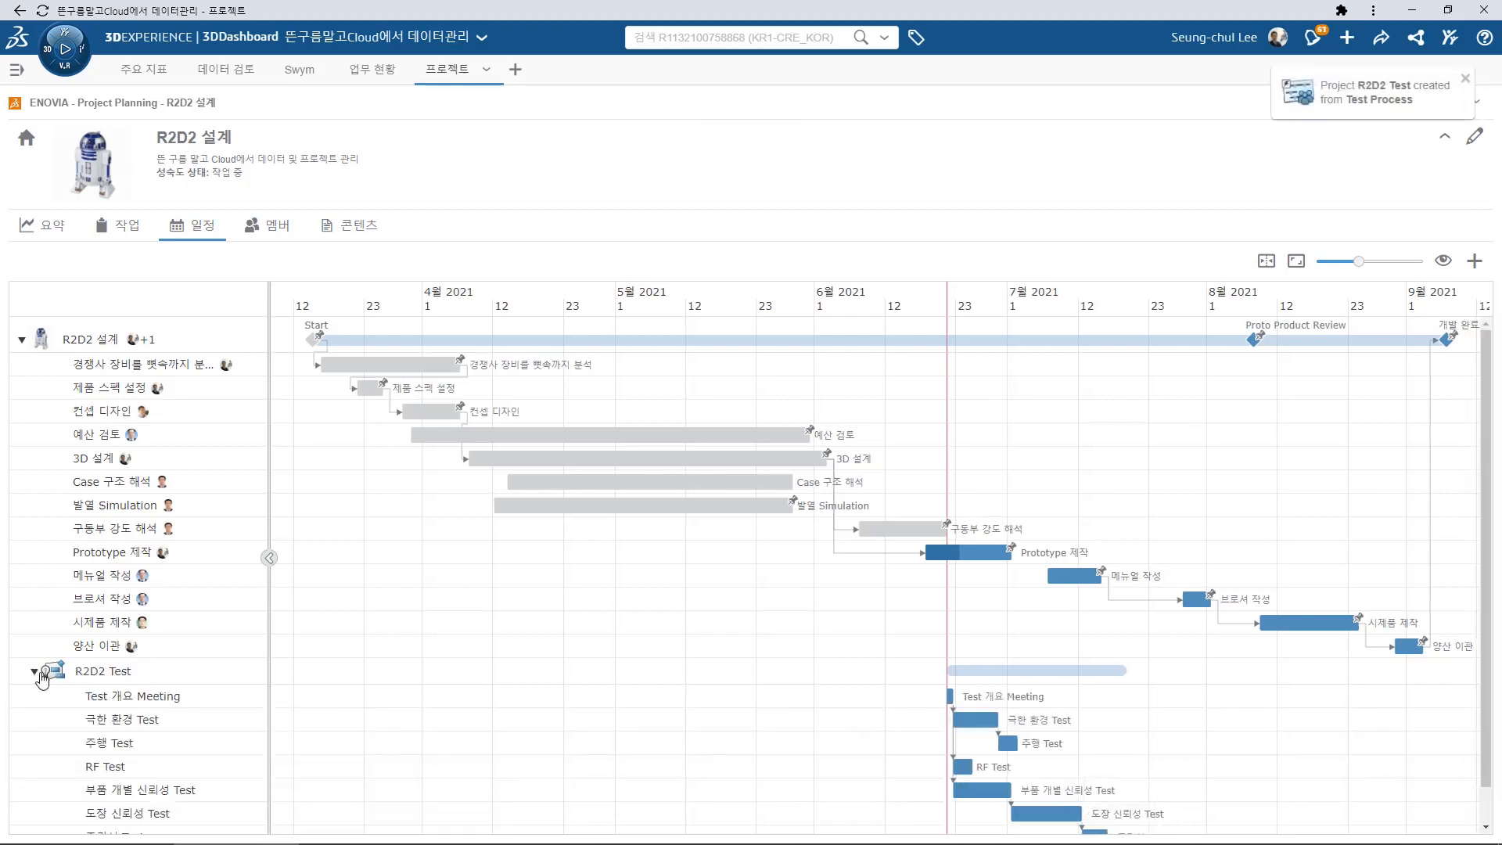
pyautogui.scroll(-1, 743, 693)
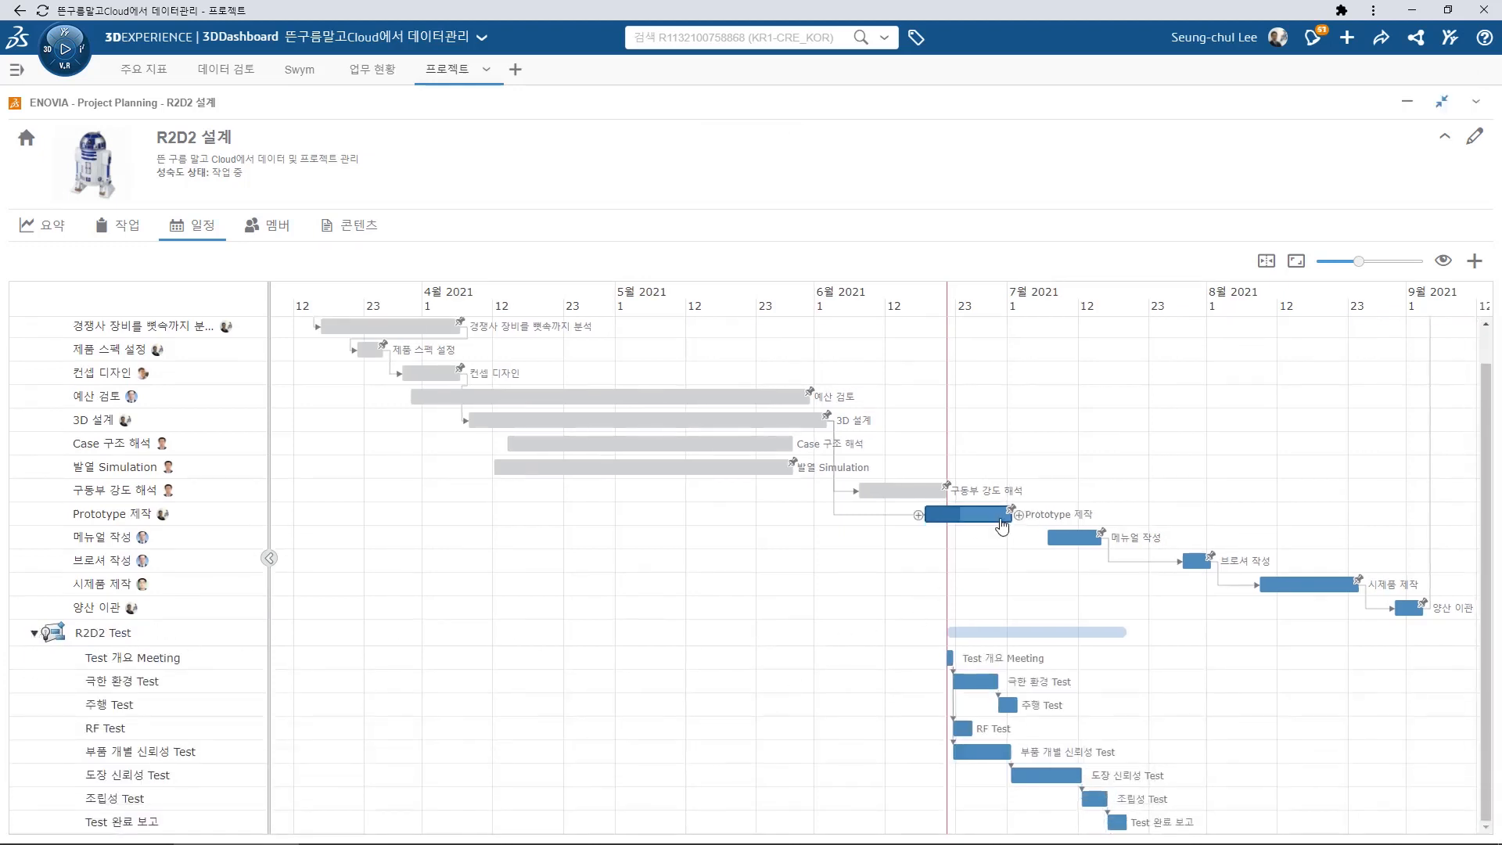
pyautogui.moveTo(992, 552); pyautogui.dragTo(941, 661)
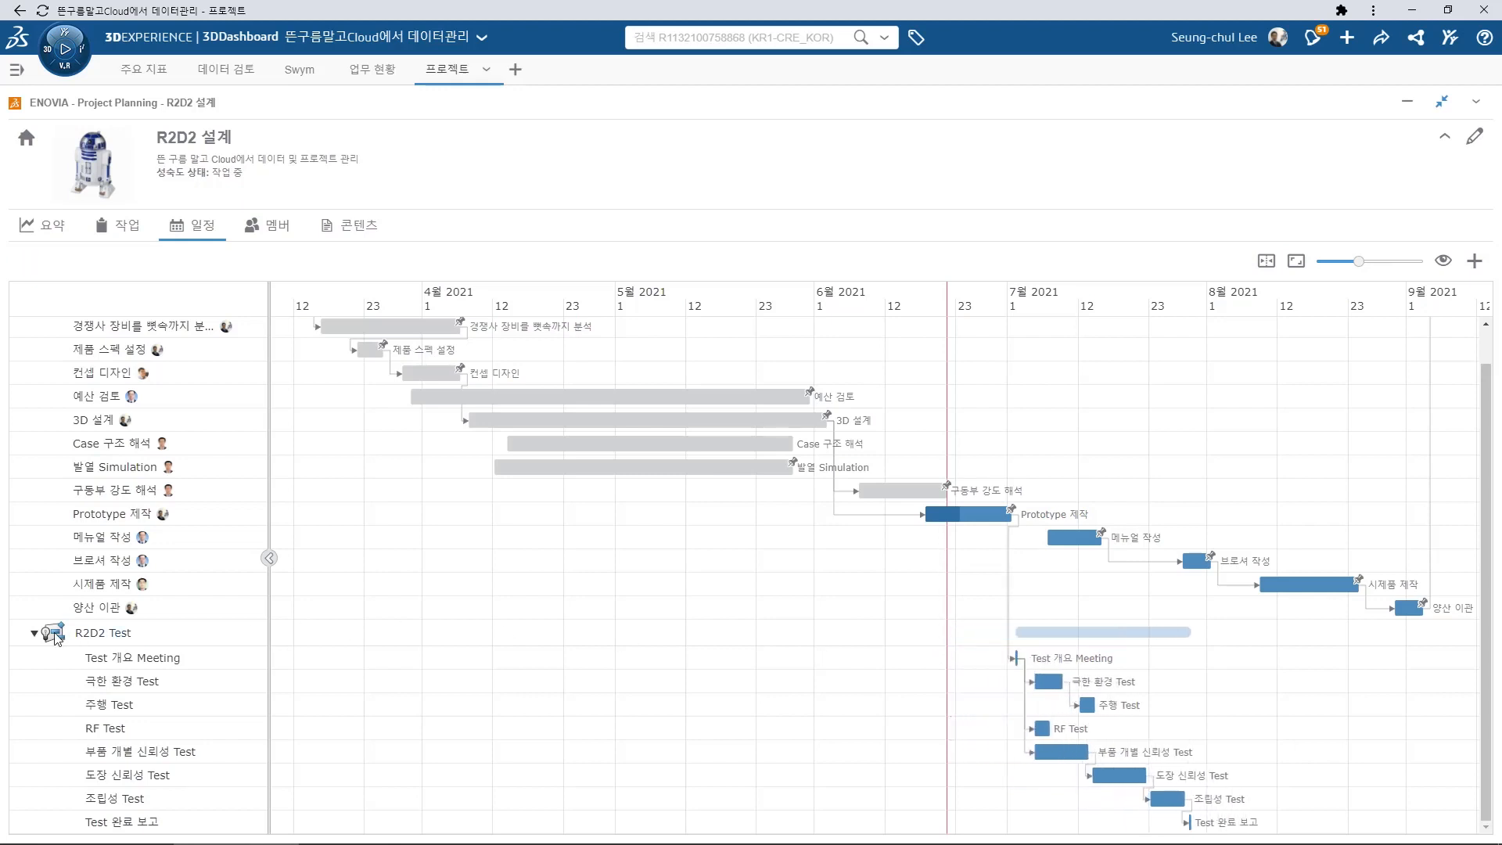
pyautogui.click(35, 634)
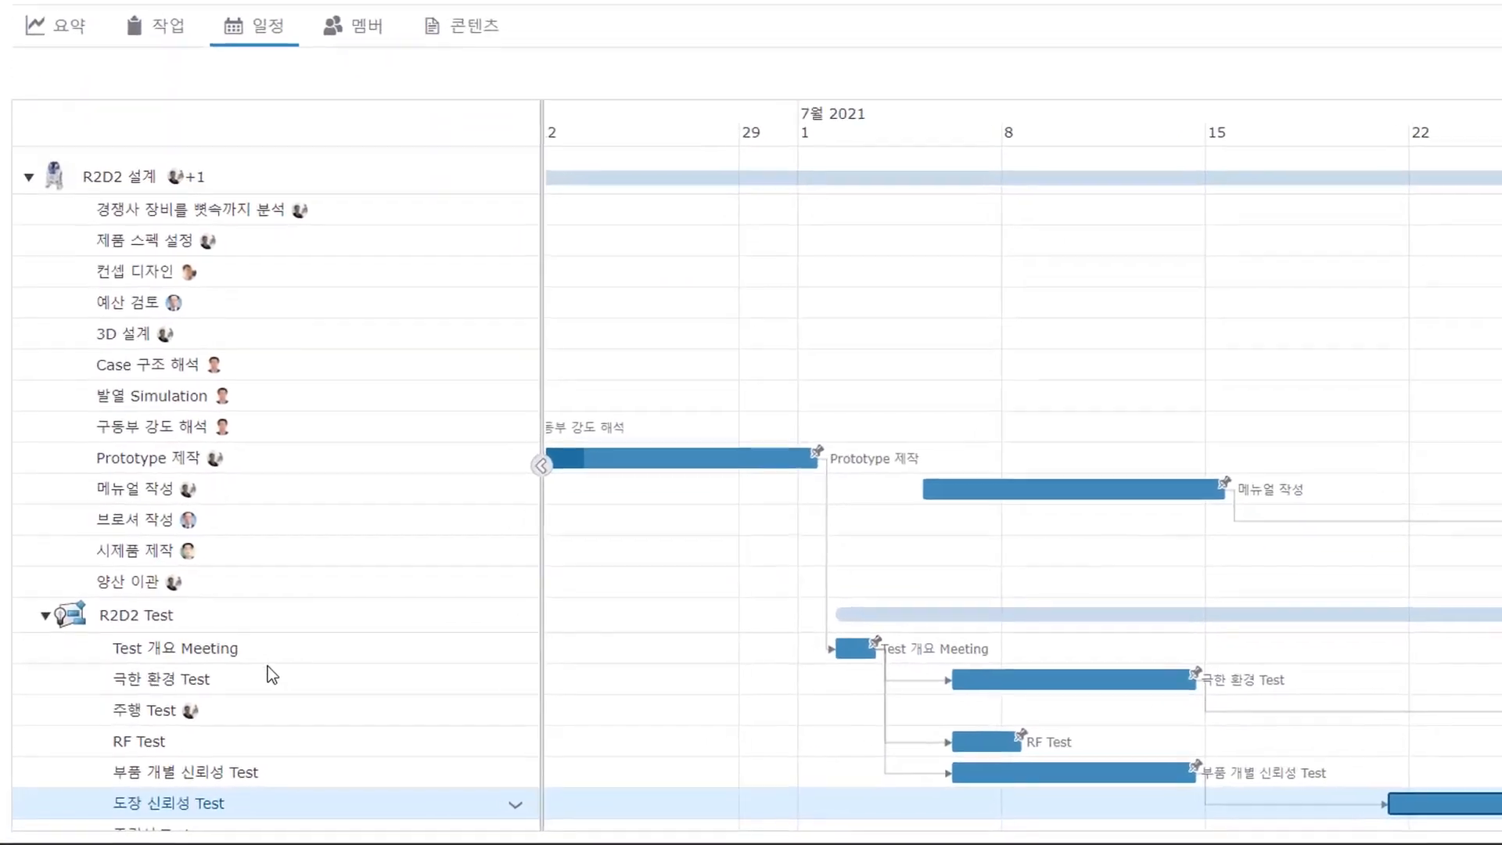
# Assign the 극한 환경 Test task under R2D2 Test to yourself
pyautogui.click(252, 677)
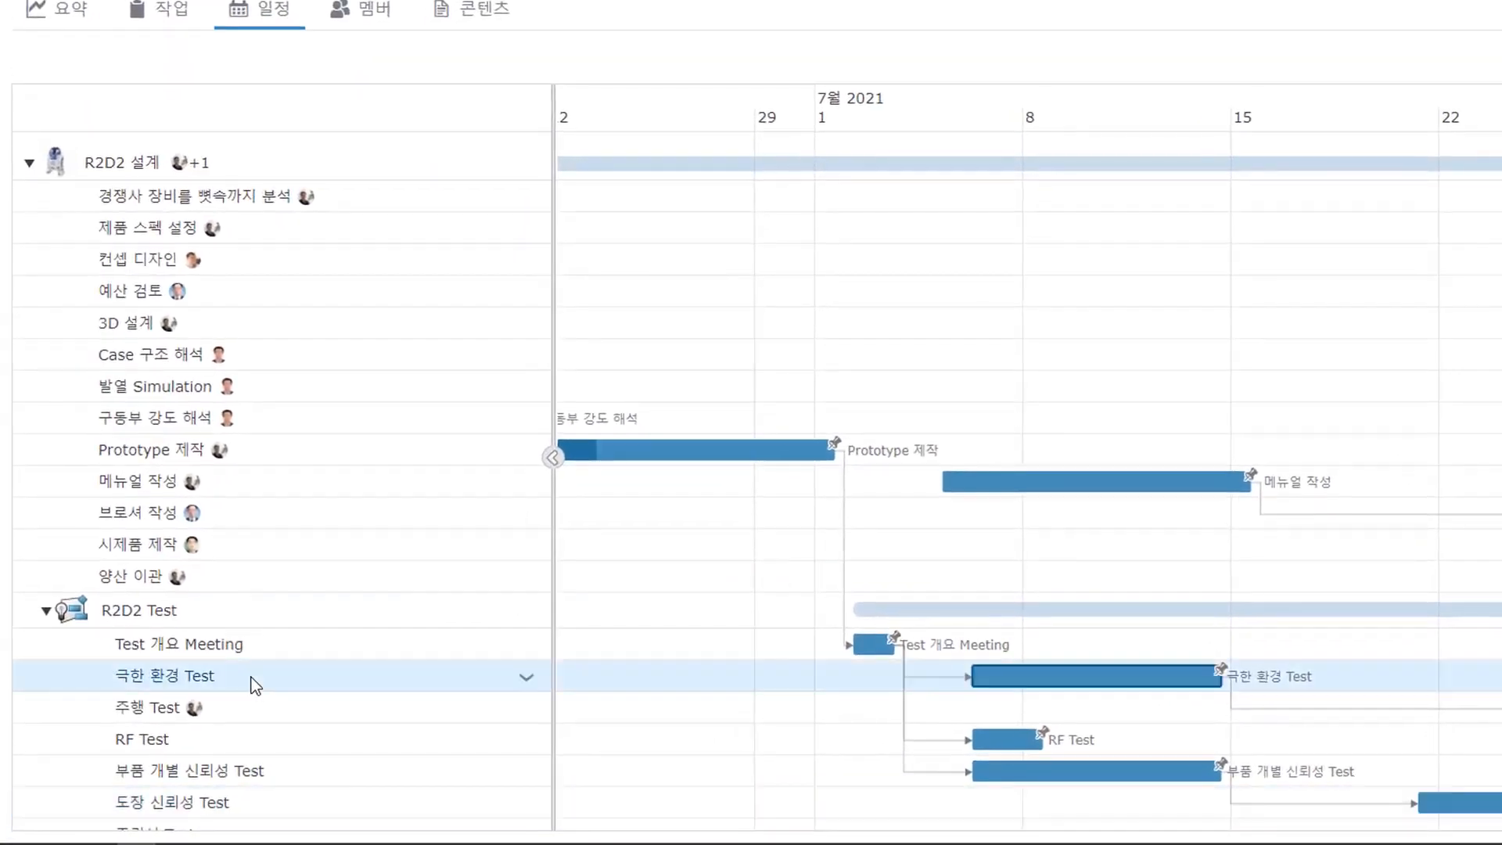
pyautogui.rightClick(252, 679)
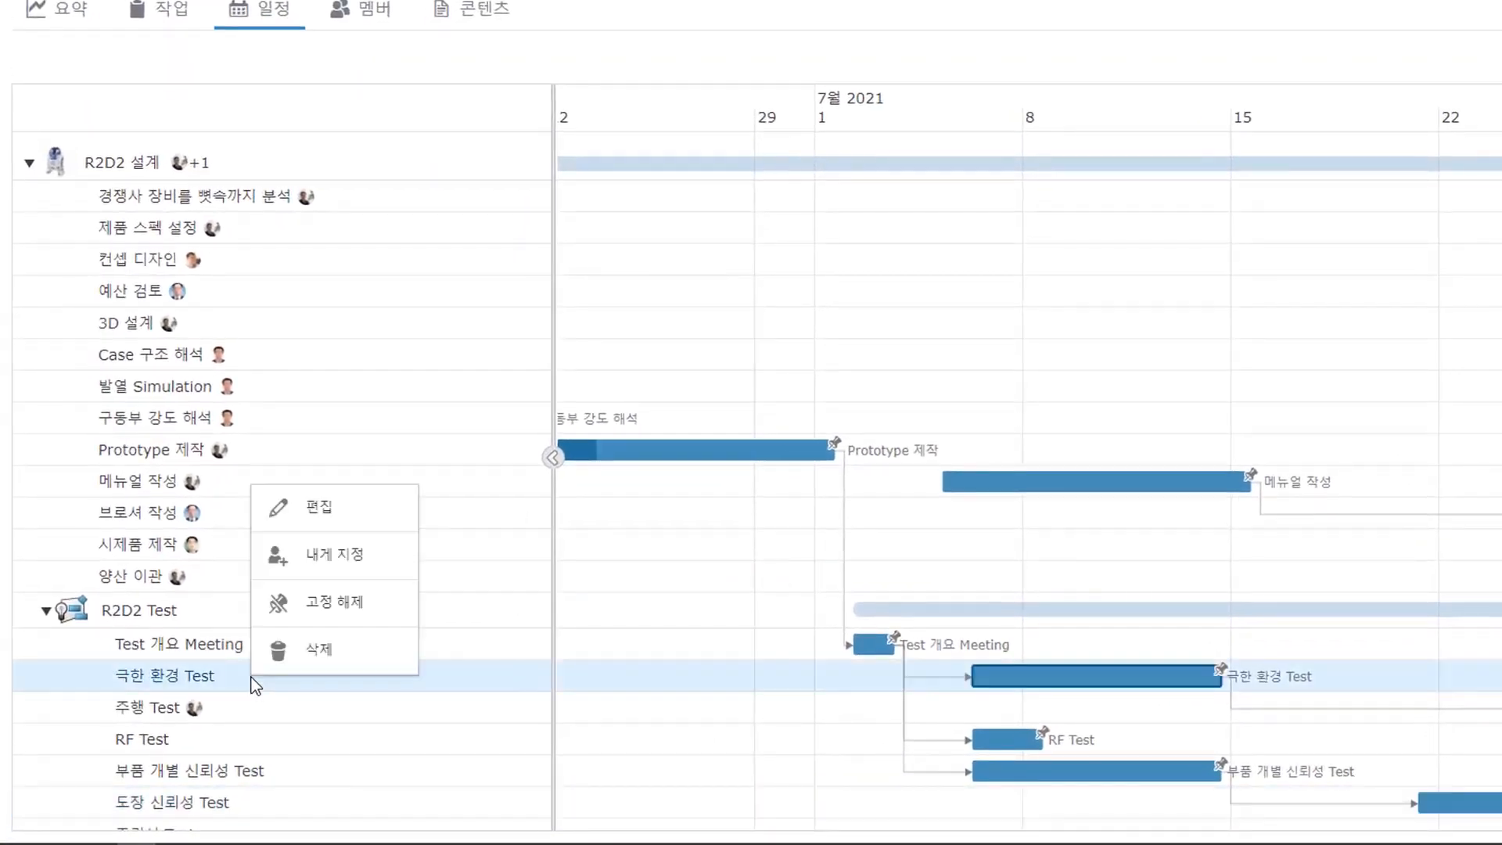
pyautogui.click(341, 563)
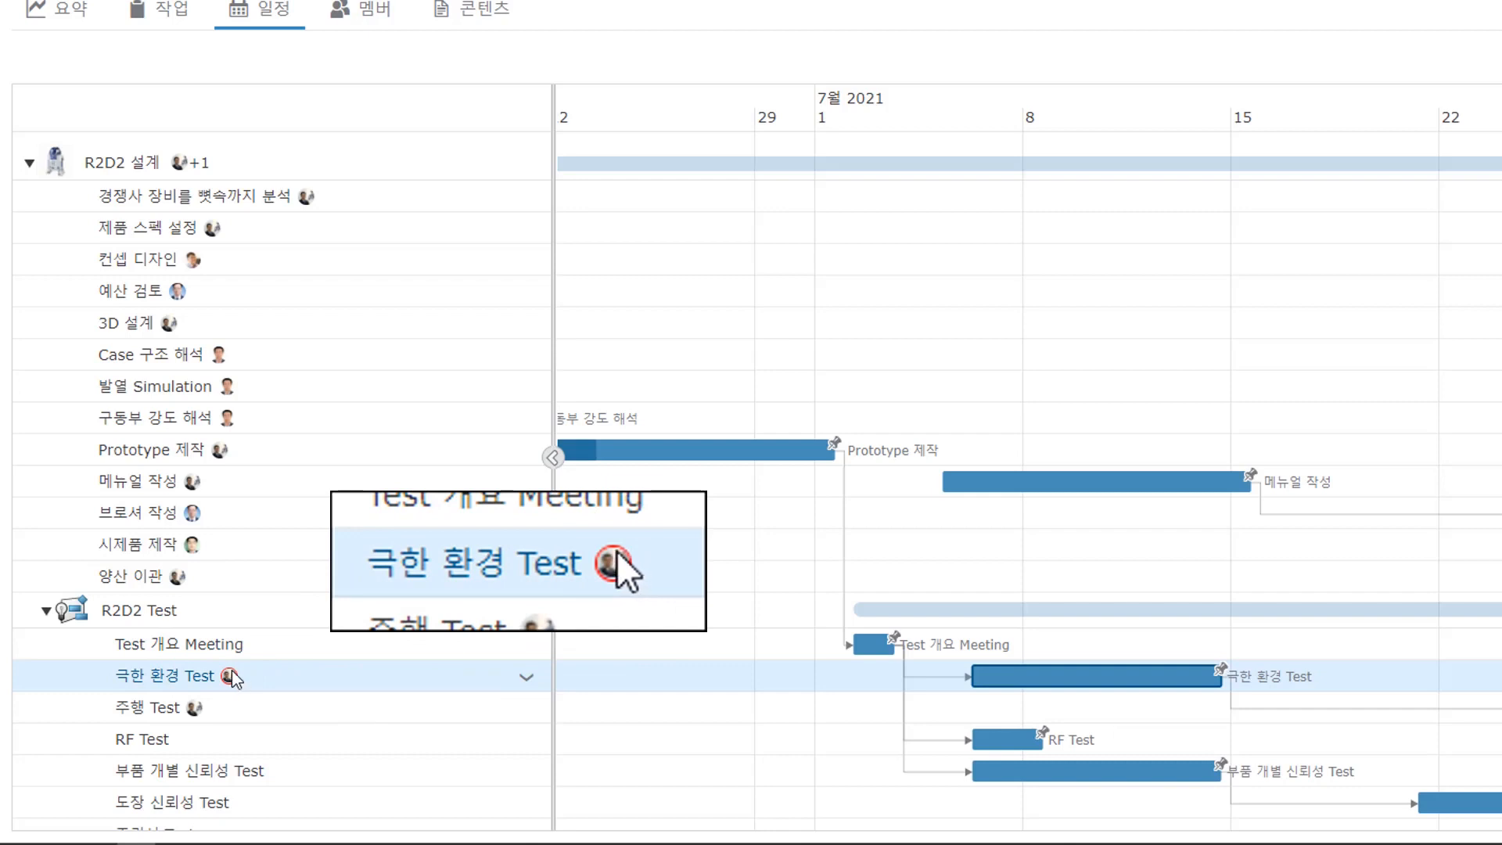
pyautogui.moveTo(230, 676)
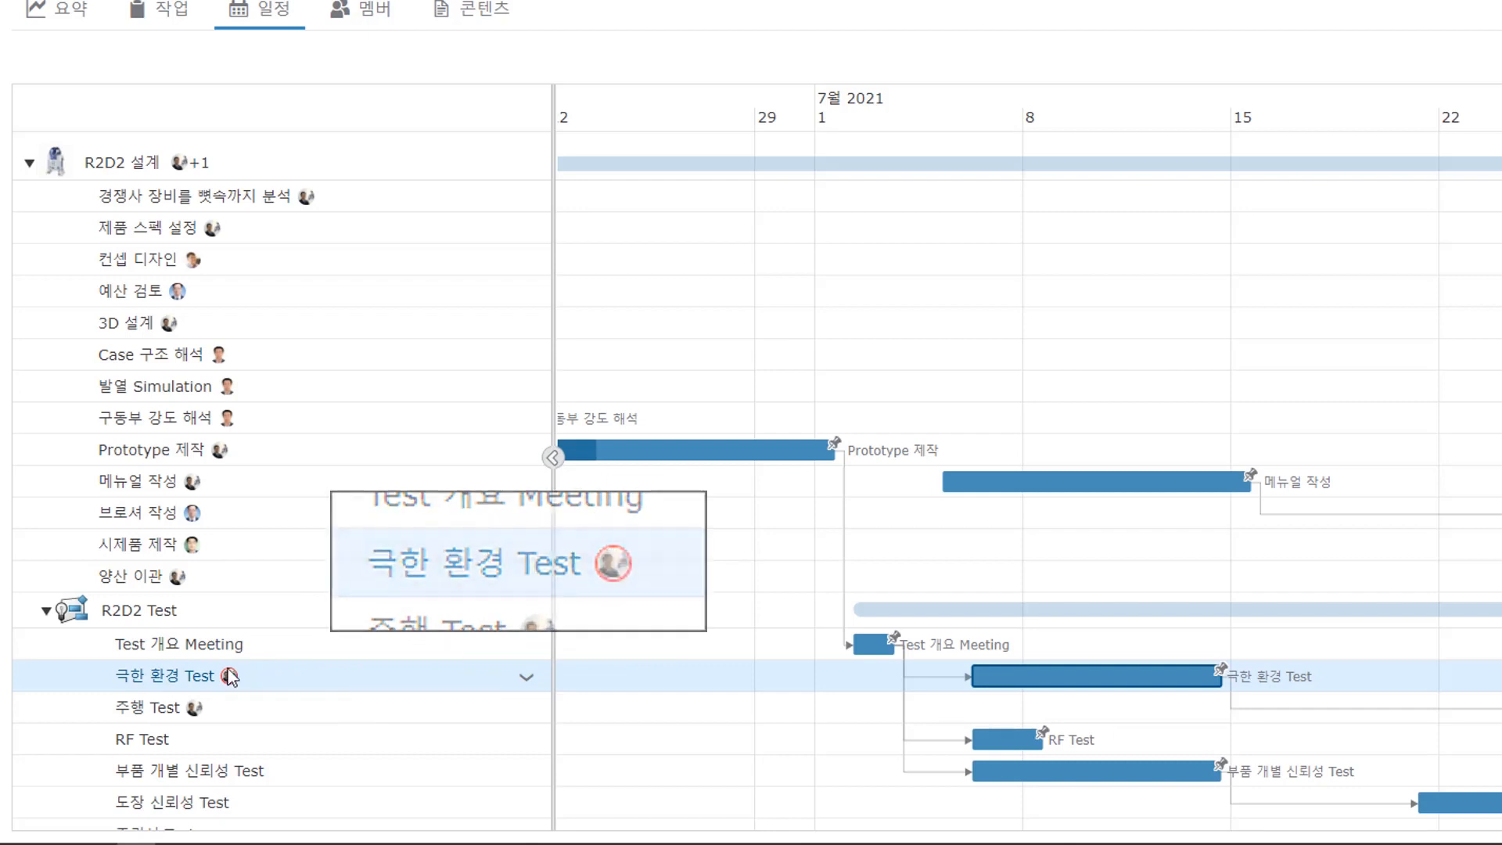
# Unpin the 극한 환경 Test task and move it to about 7–15 July, overlapping the 메뉴얼 작성 task
pyautogui.click(237, 485)
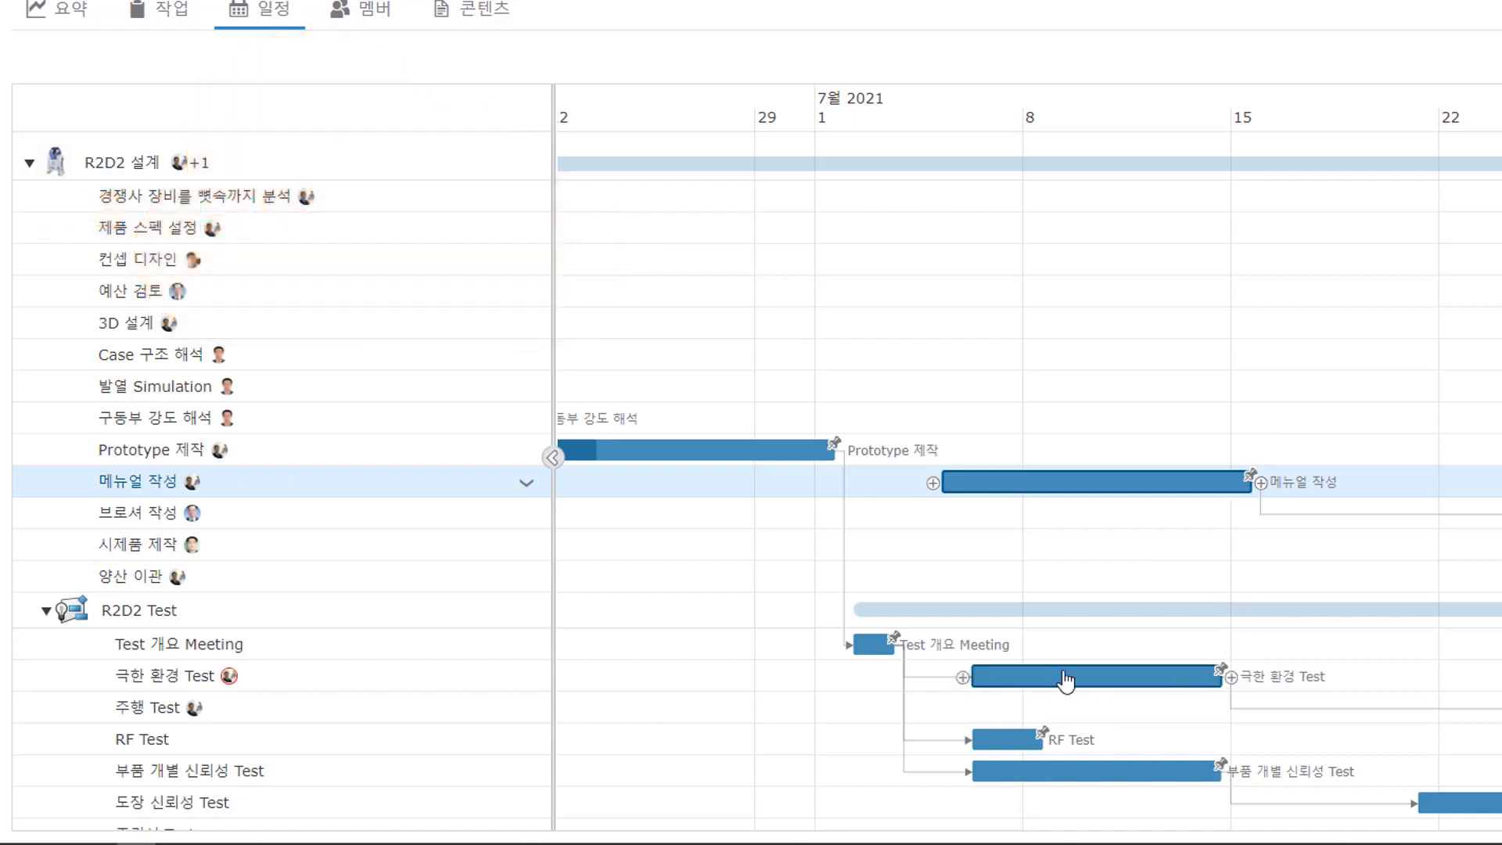
pyautogui.click(283, 678)
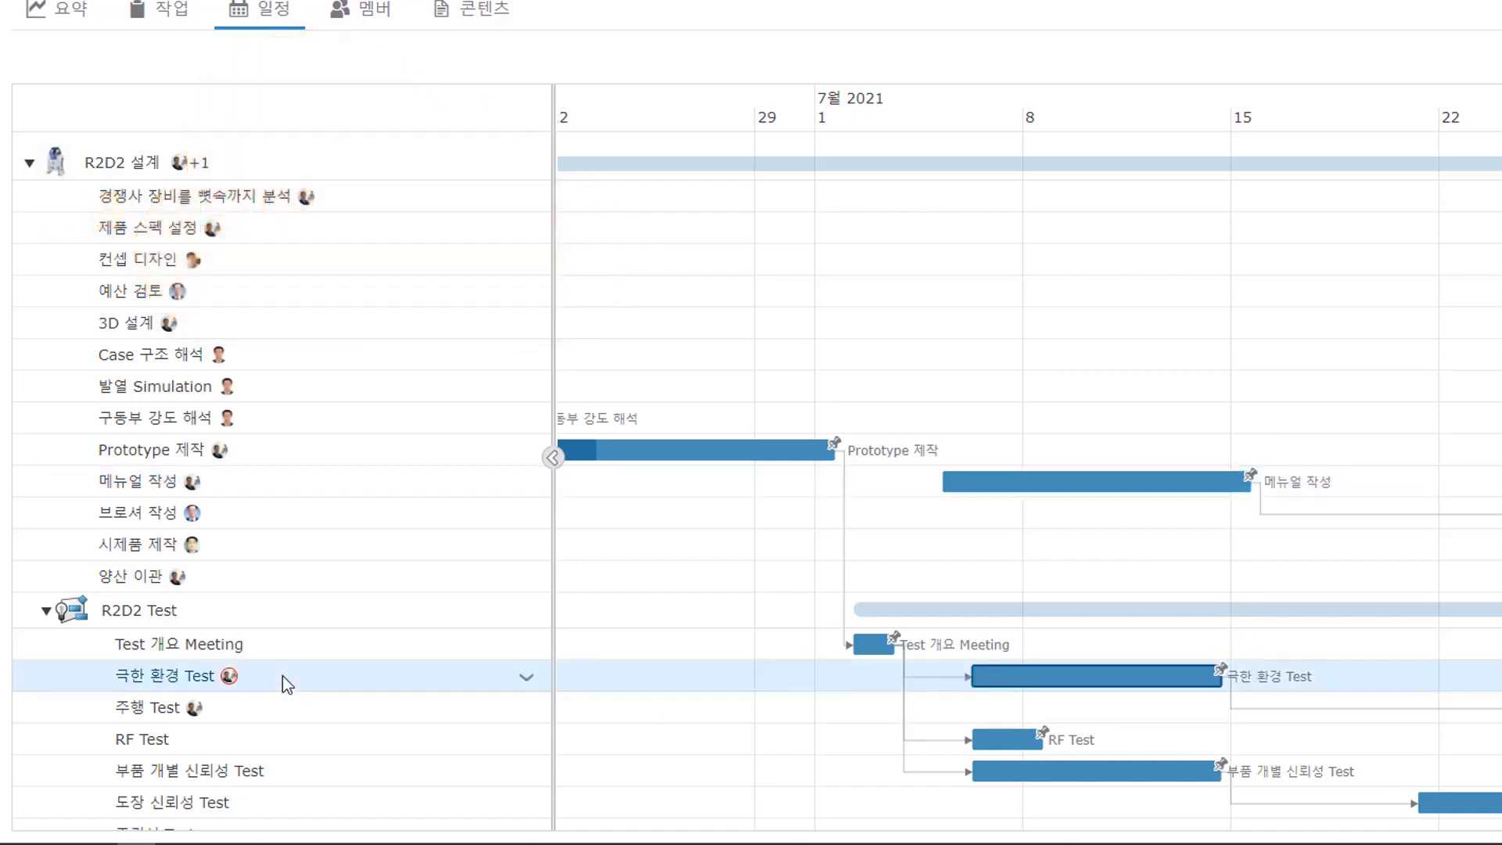
pyautogui.rightClick(283, 676)
pyautogui.click(360, 604)
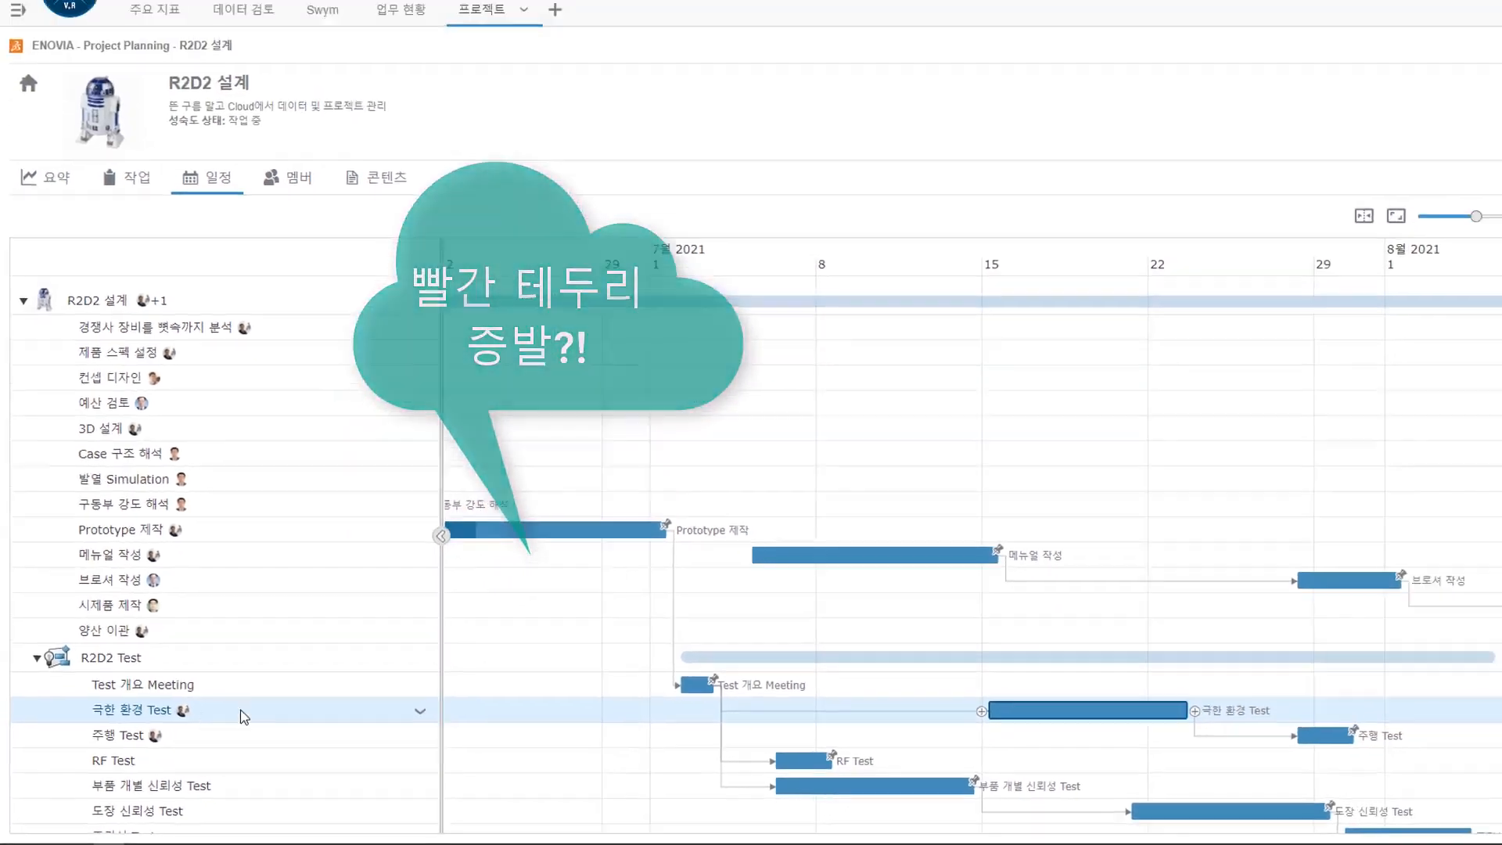
pyautogui.moveTo(1085, 713); pyautogui.dragTo(881, 718)
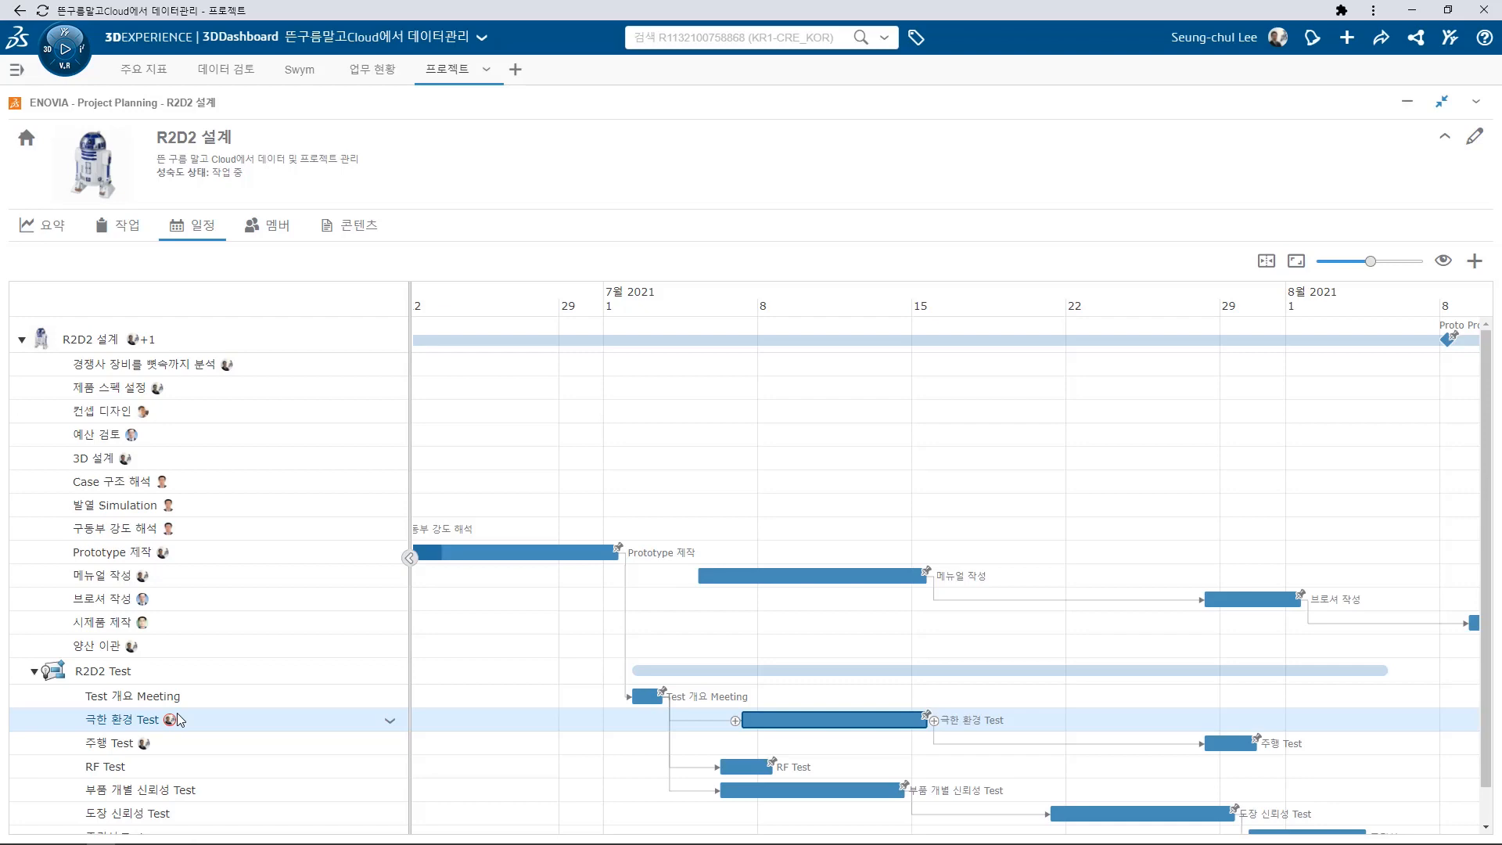
# Set the R2D2 설계 project's scheduling strategy (예약 전략) to 시간만, save it and close the project details
pyautogui.click(1475, 136)
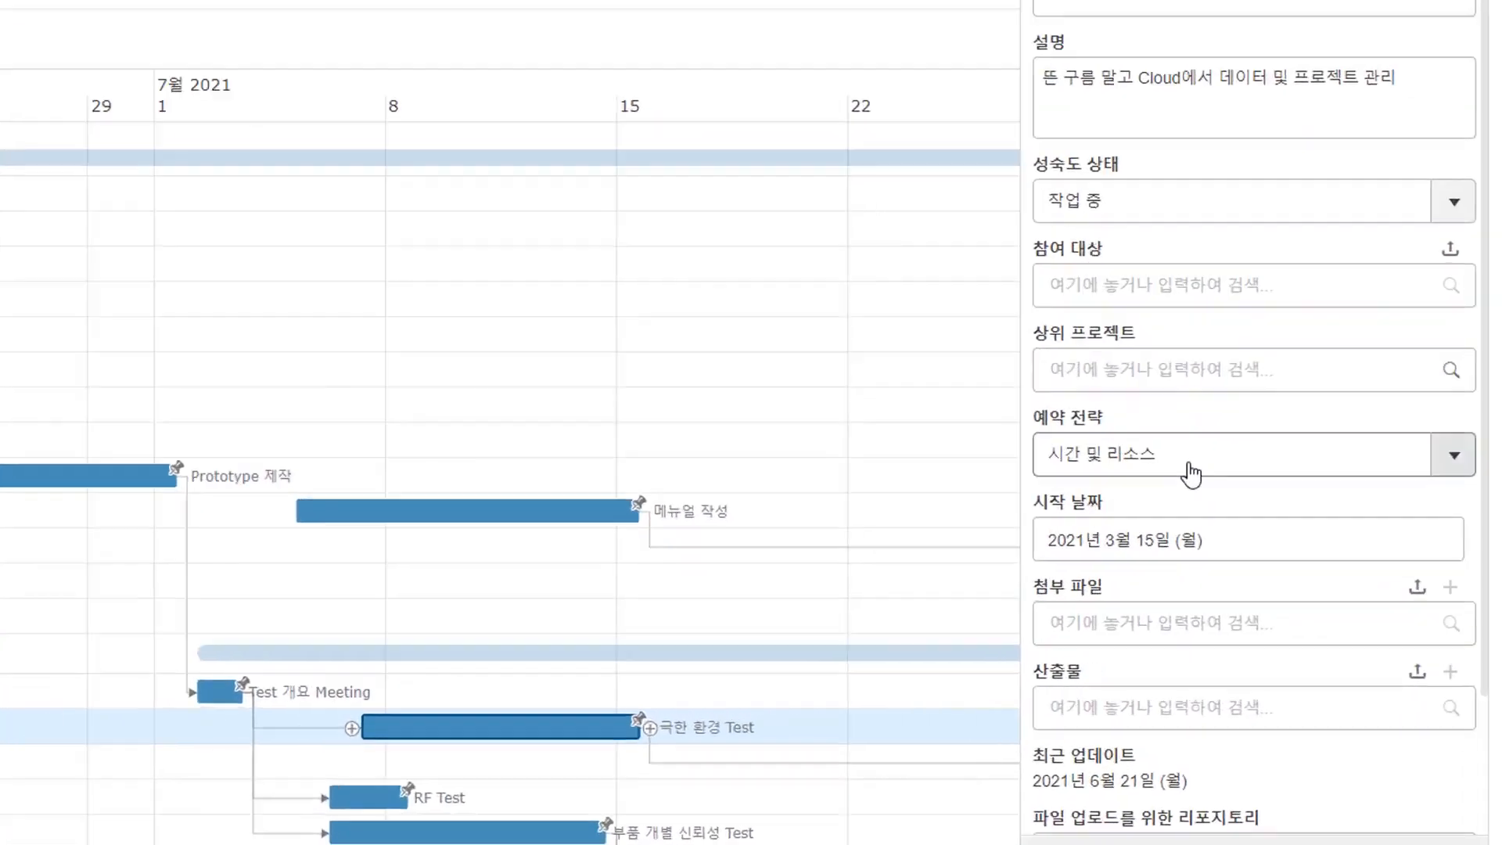
pyautogui.click(1190, 469)
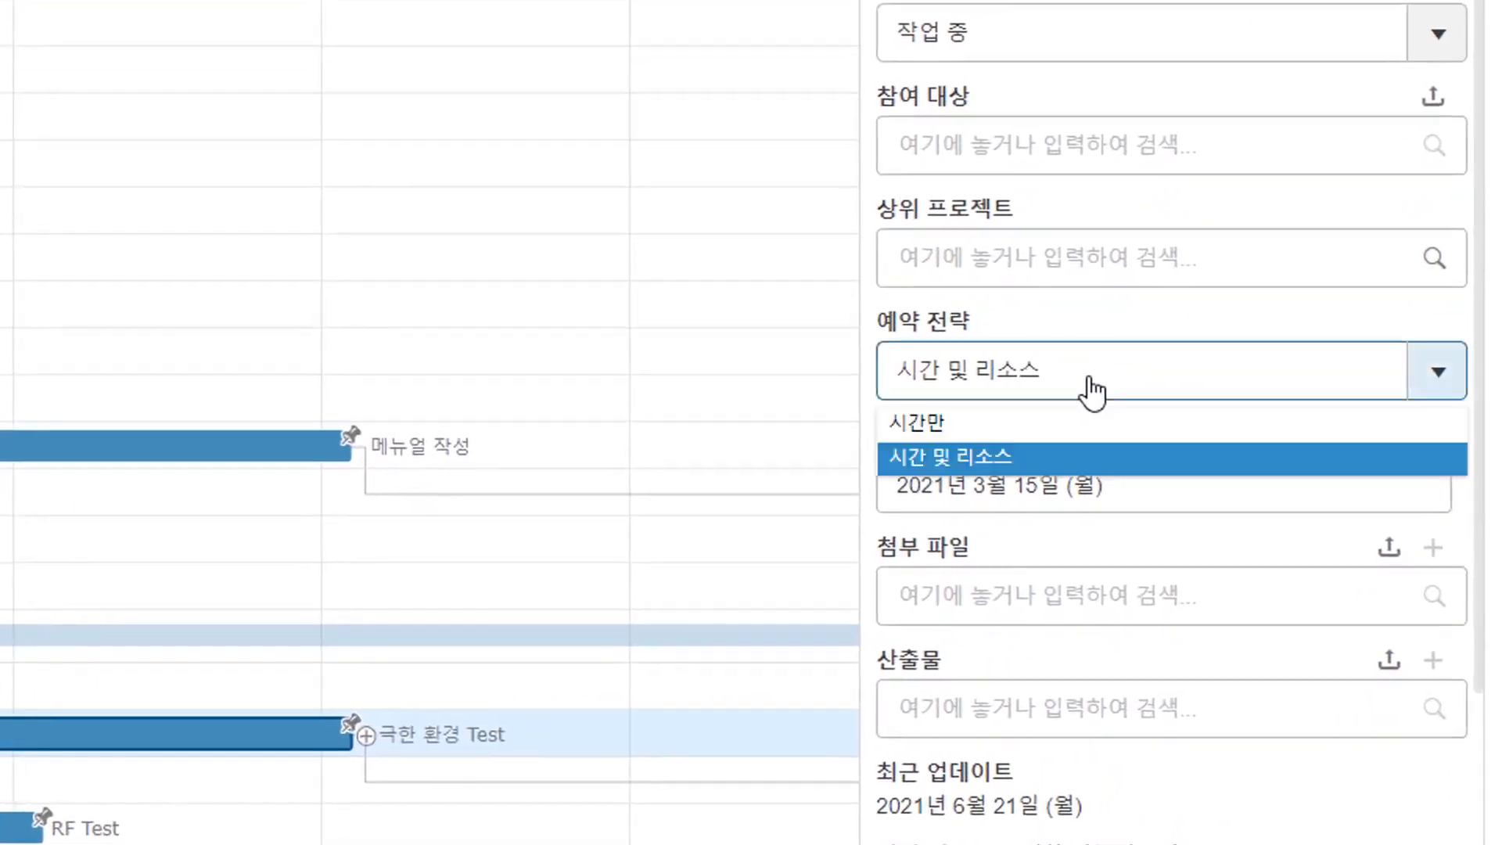
pyautogui.click(1187, 493)
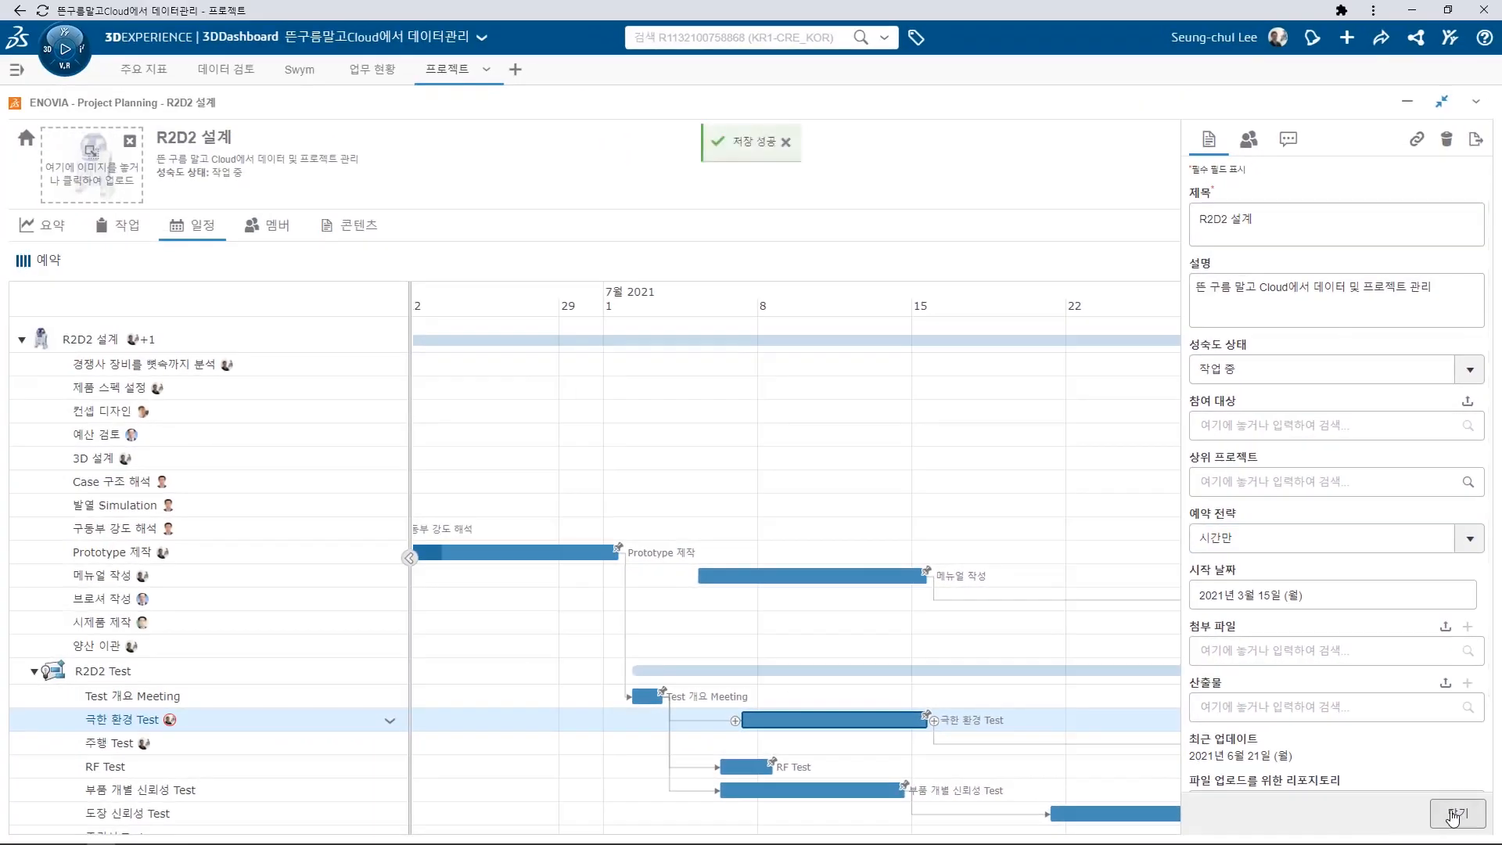
pyautogui.click(1455, 814)
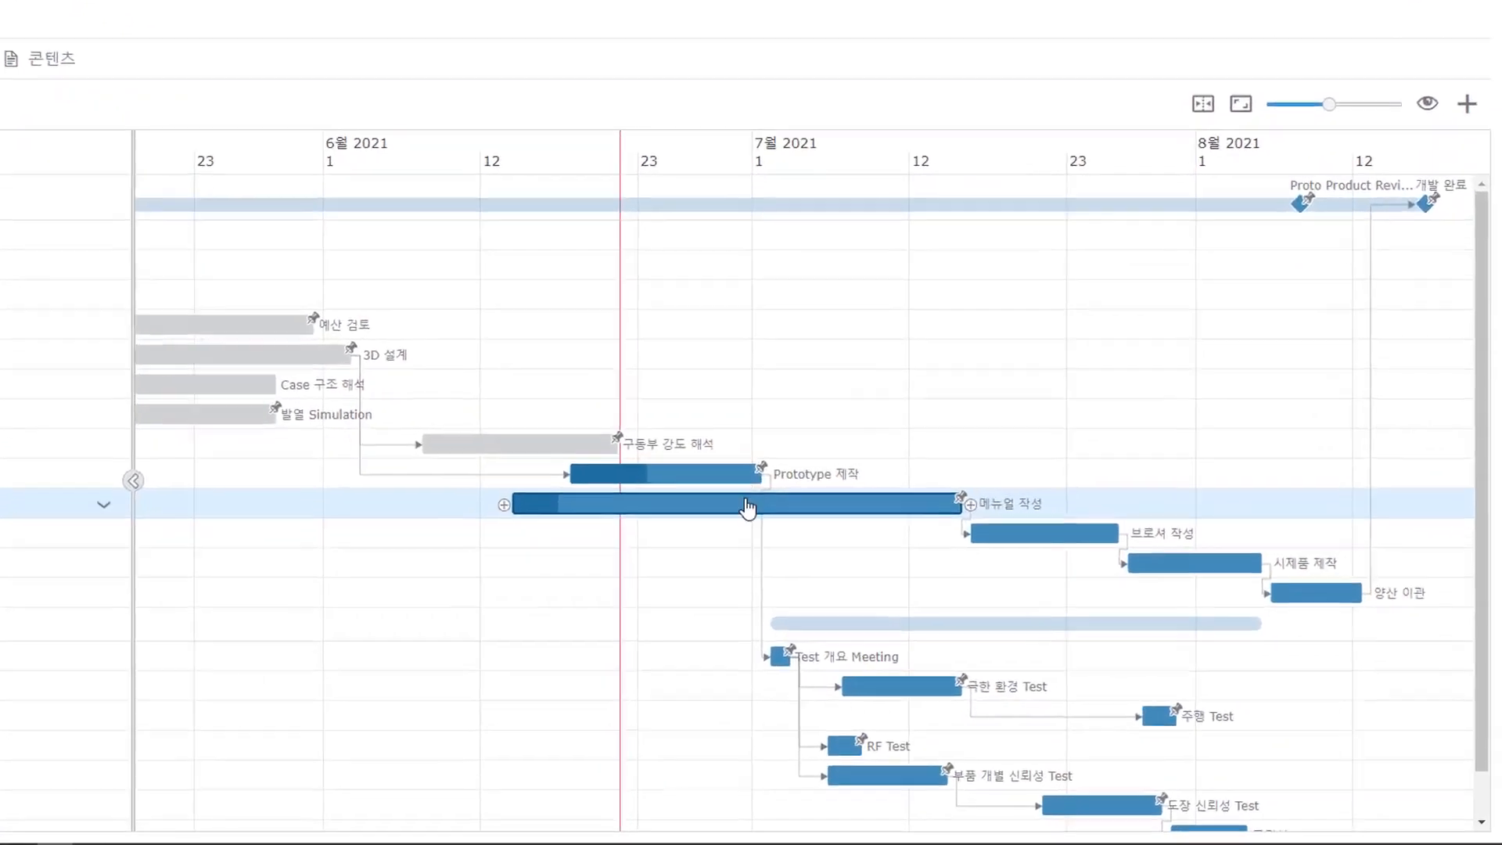
# Set the expected duration of the 메뉴얼 작성 task to 26 days and save it
pyautogui.doubleClick(731, 500)
pyautogui.doubleClick(1138, 646)
pyautogui.write('26')
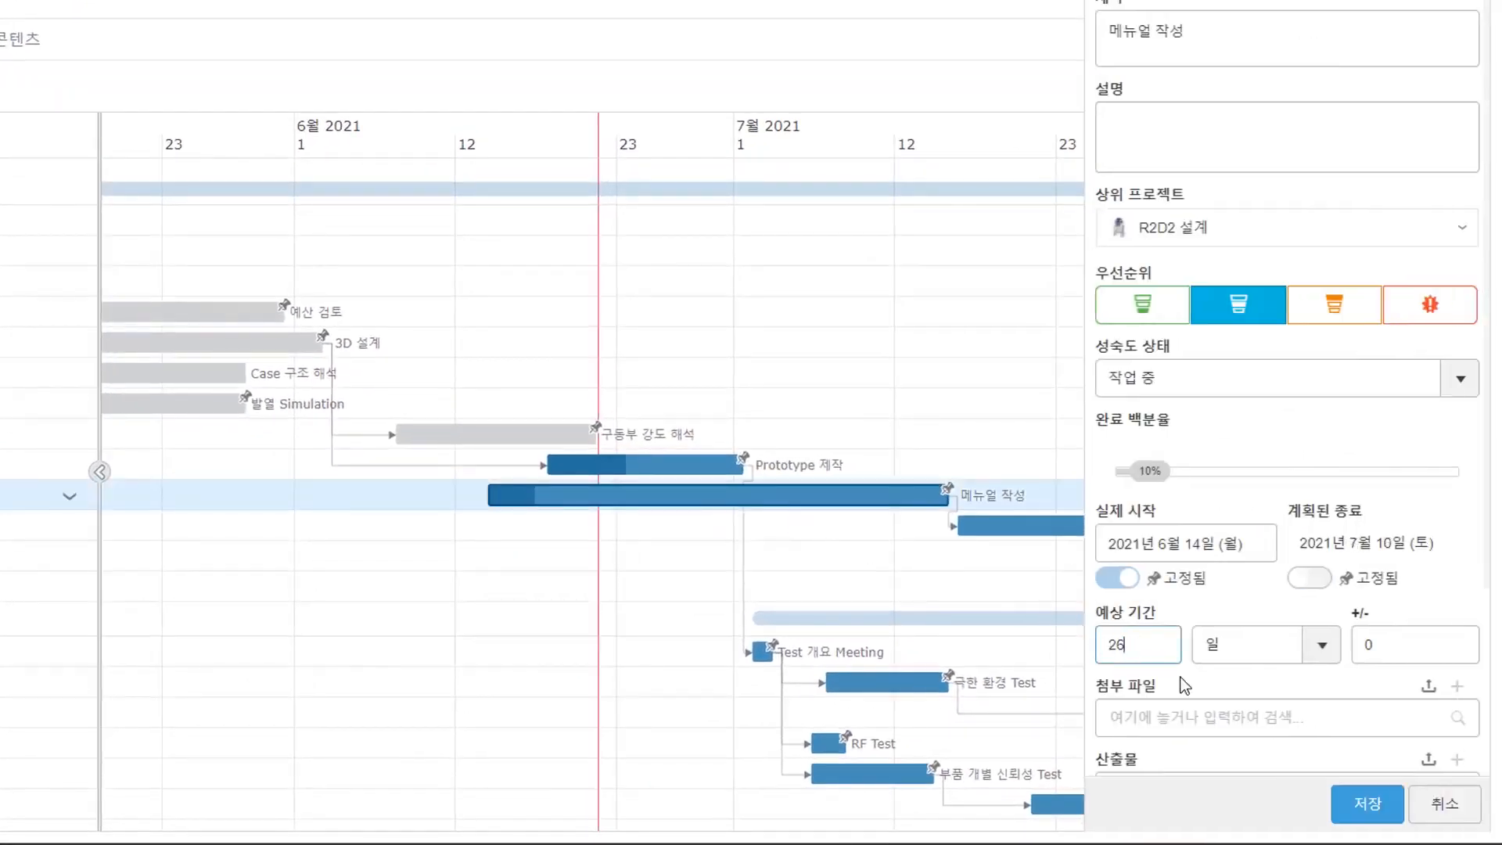
pyautogui.click(1356, 799)
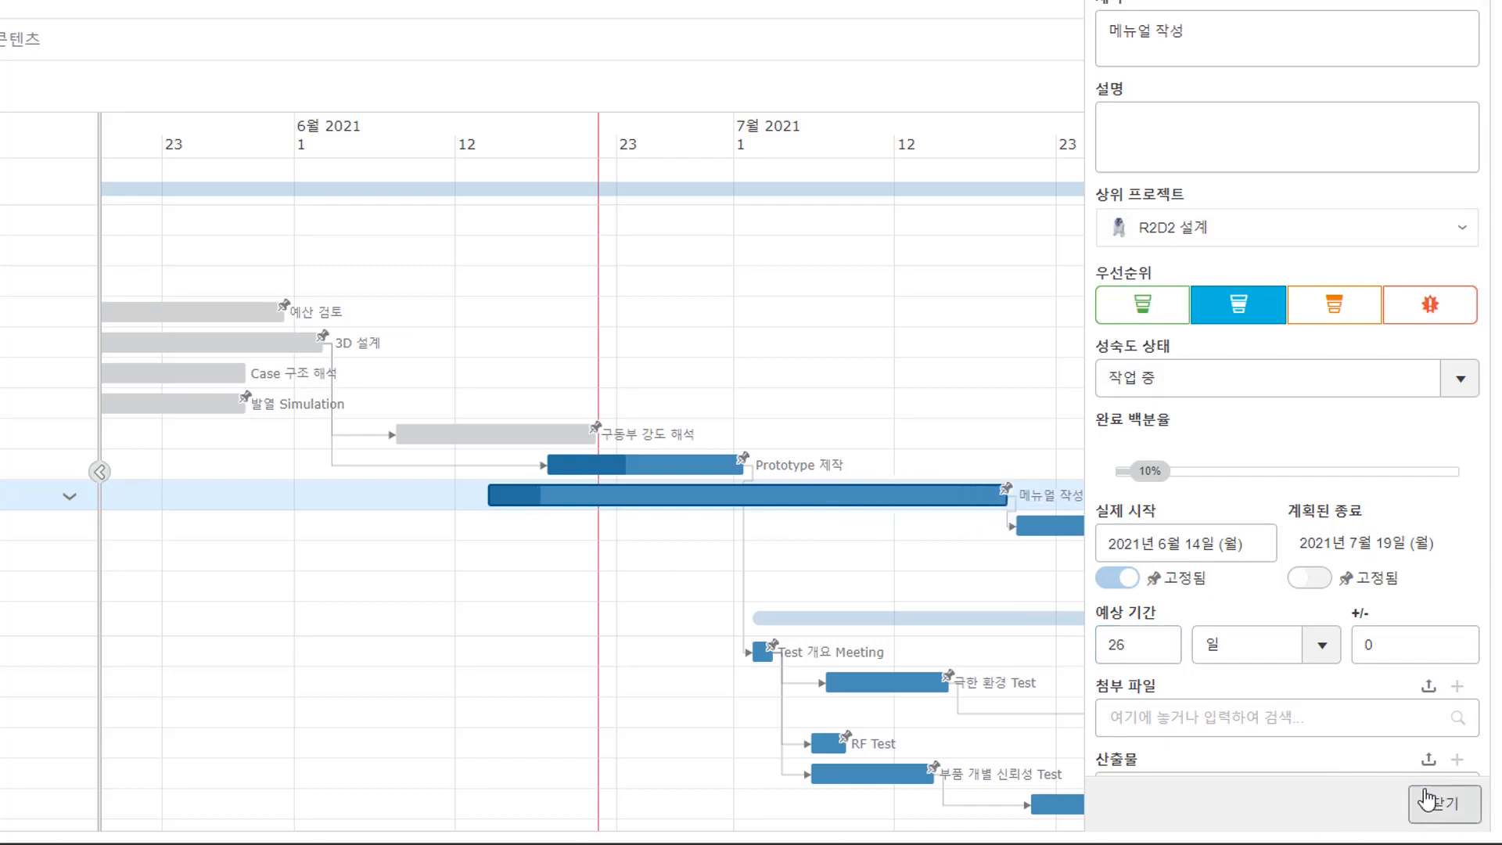
pyautogui.click(1442, 801)
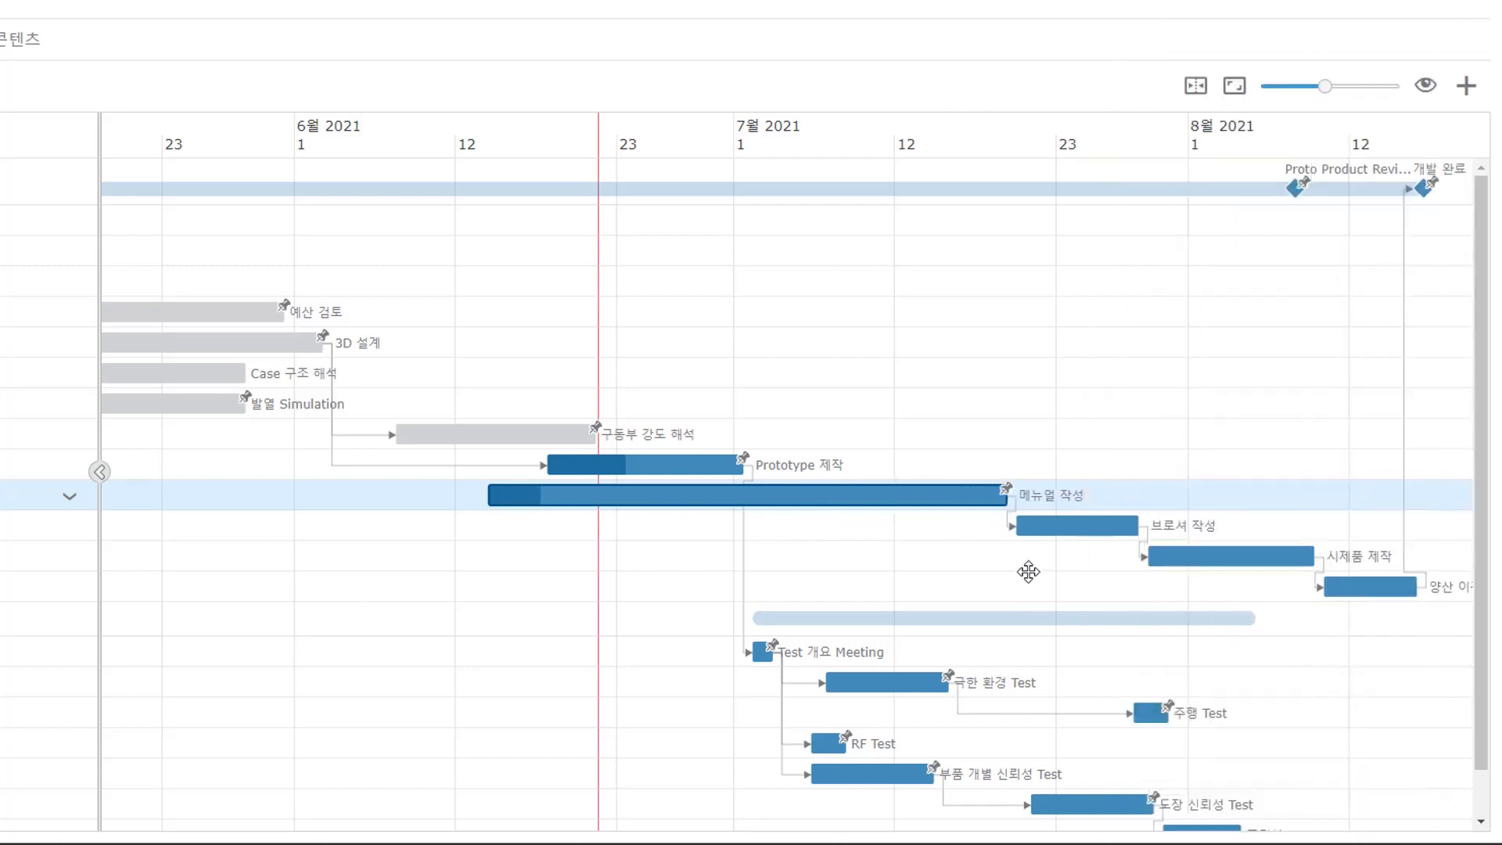
# Change the expected duration of the 메뉴얼 작성 task to 28 days and save it
pyautogui.click(902, 503)
pyautogui.click(903, 507)
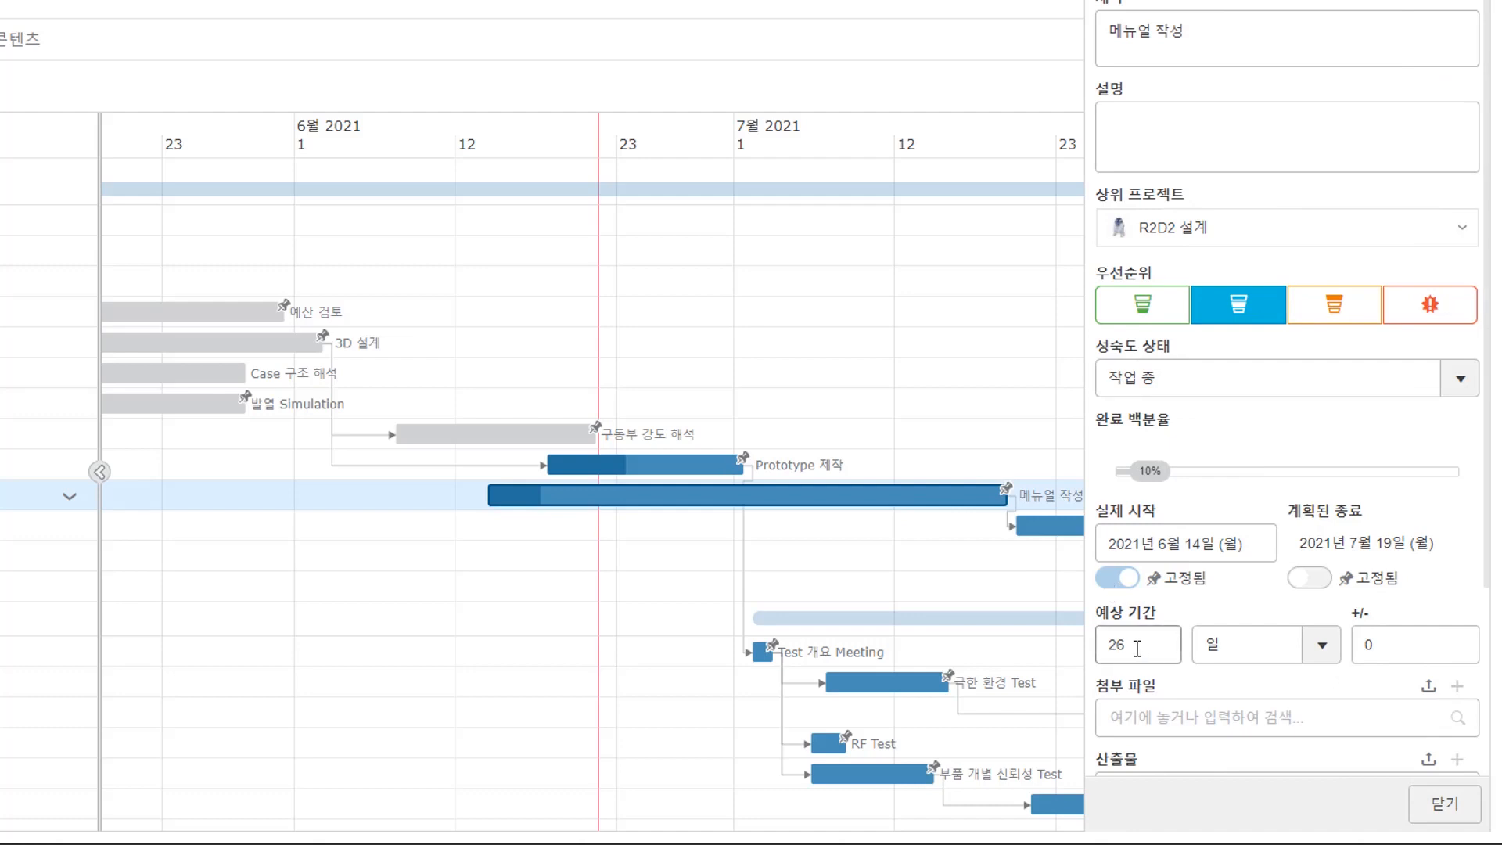
pyautogui.write('28')
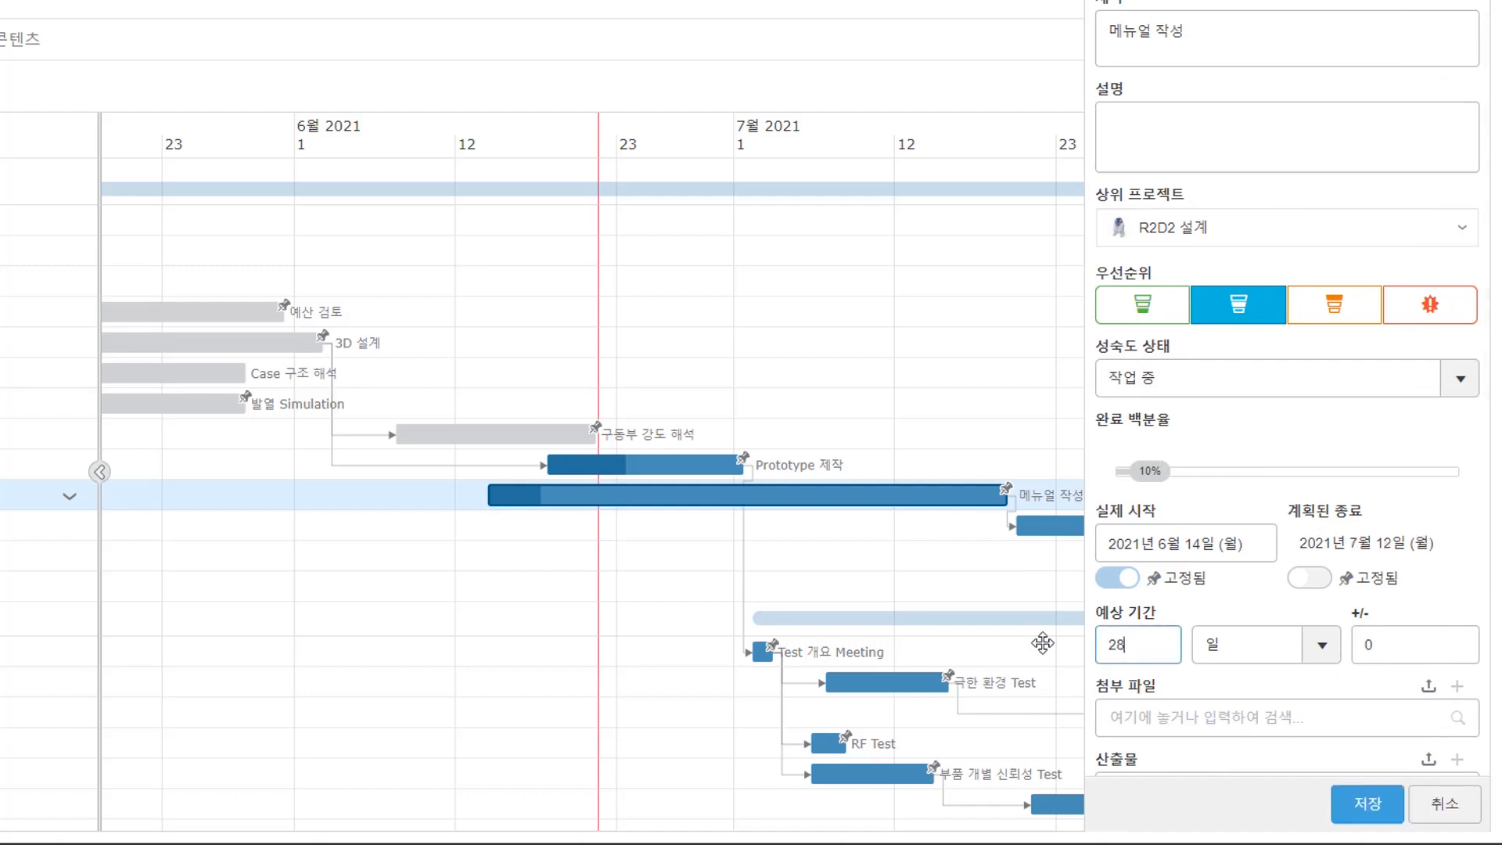
pyautogui.click(1354, 799)
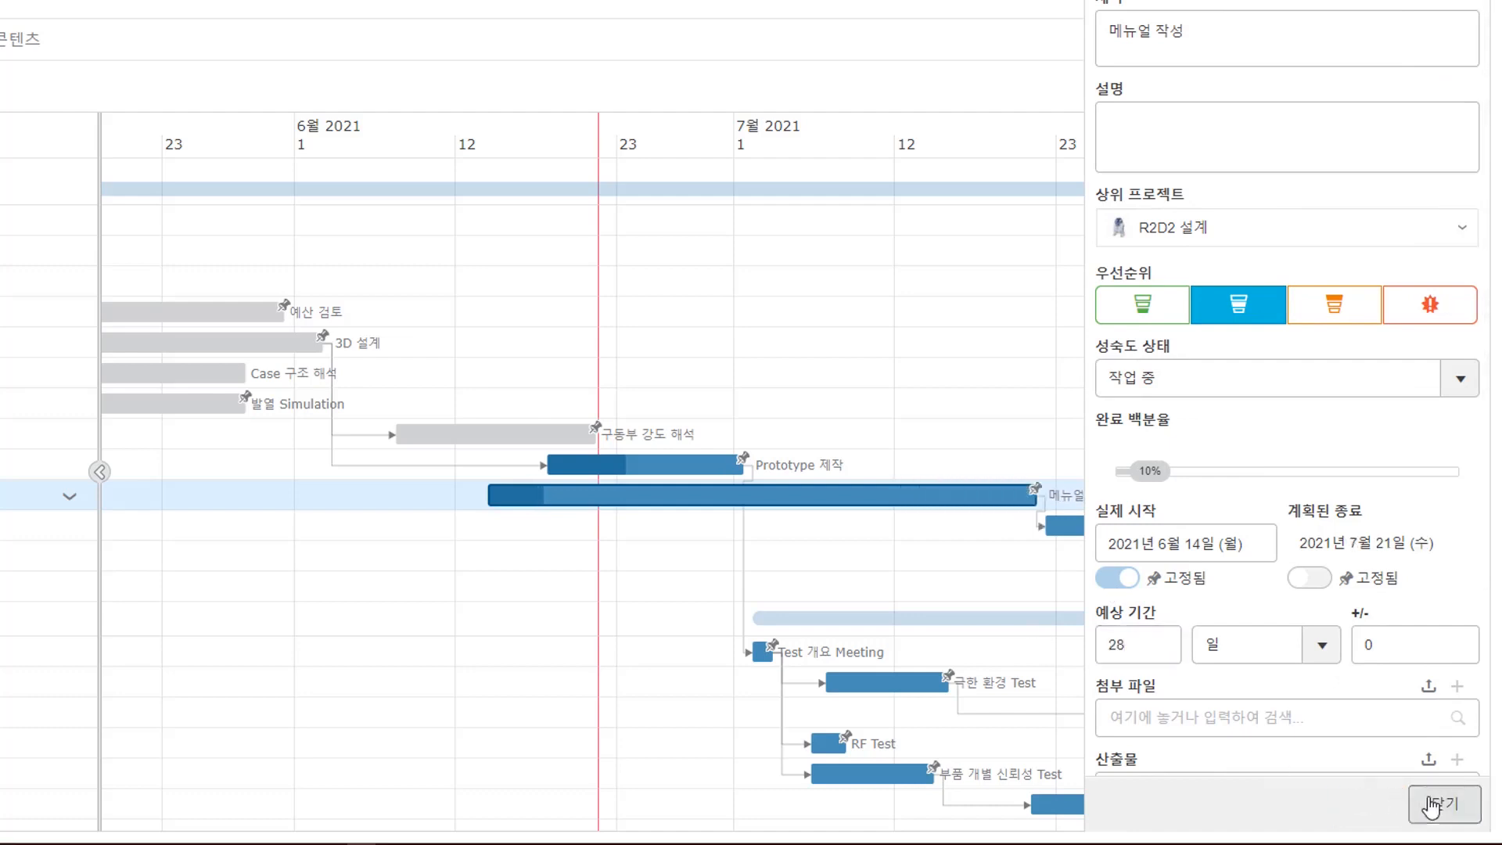
pyautogui.click(1439, 805)
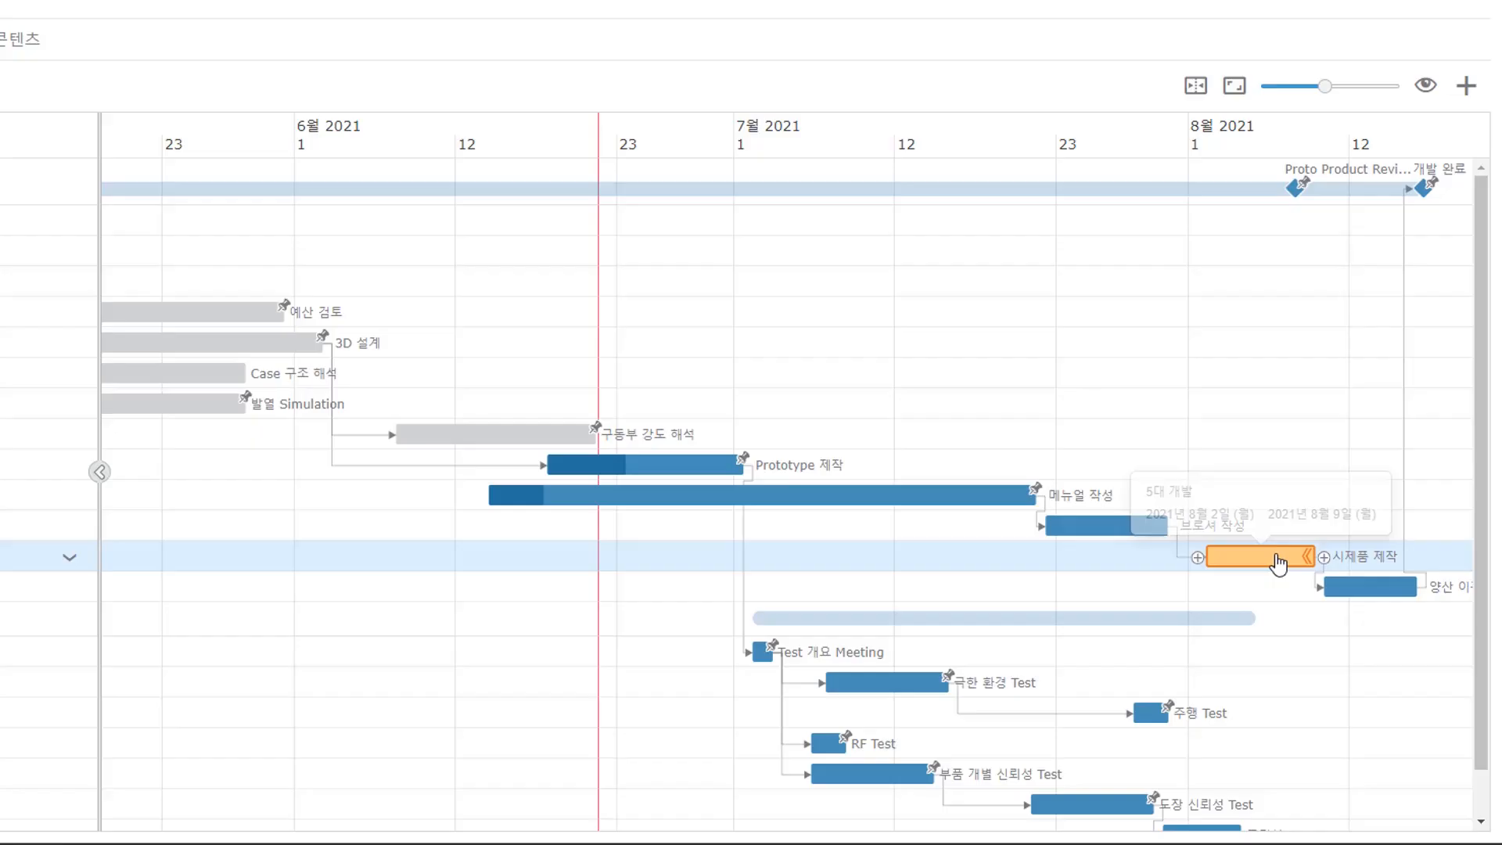
# Check the expected duration and its +/- allowance for the 시제품 제작 task, leaving them as they are
pyautogui.click(1278, 560)
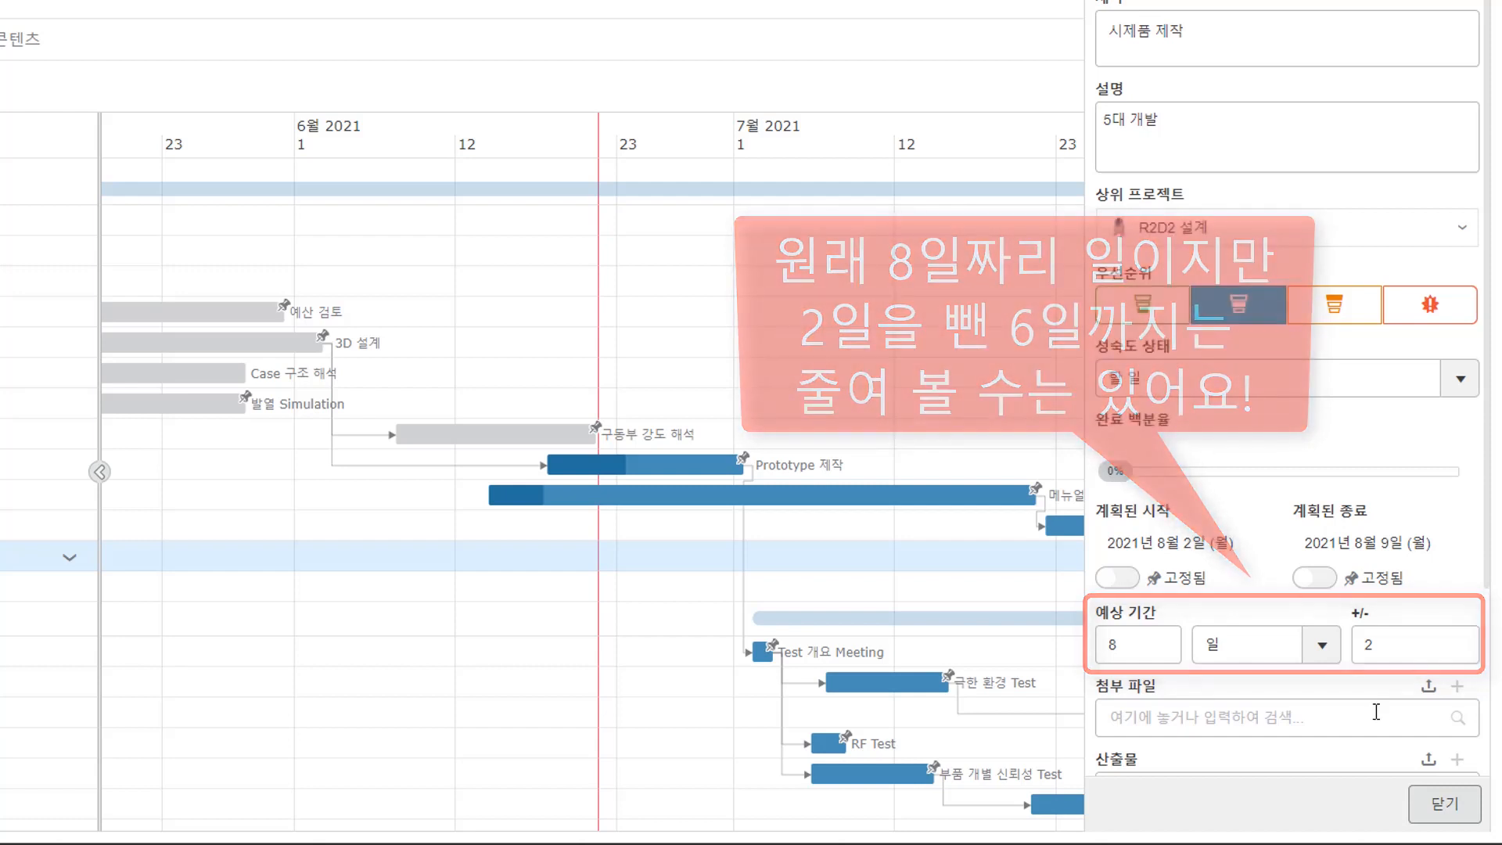
pyautogui.click(1439, 810)
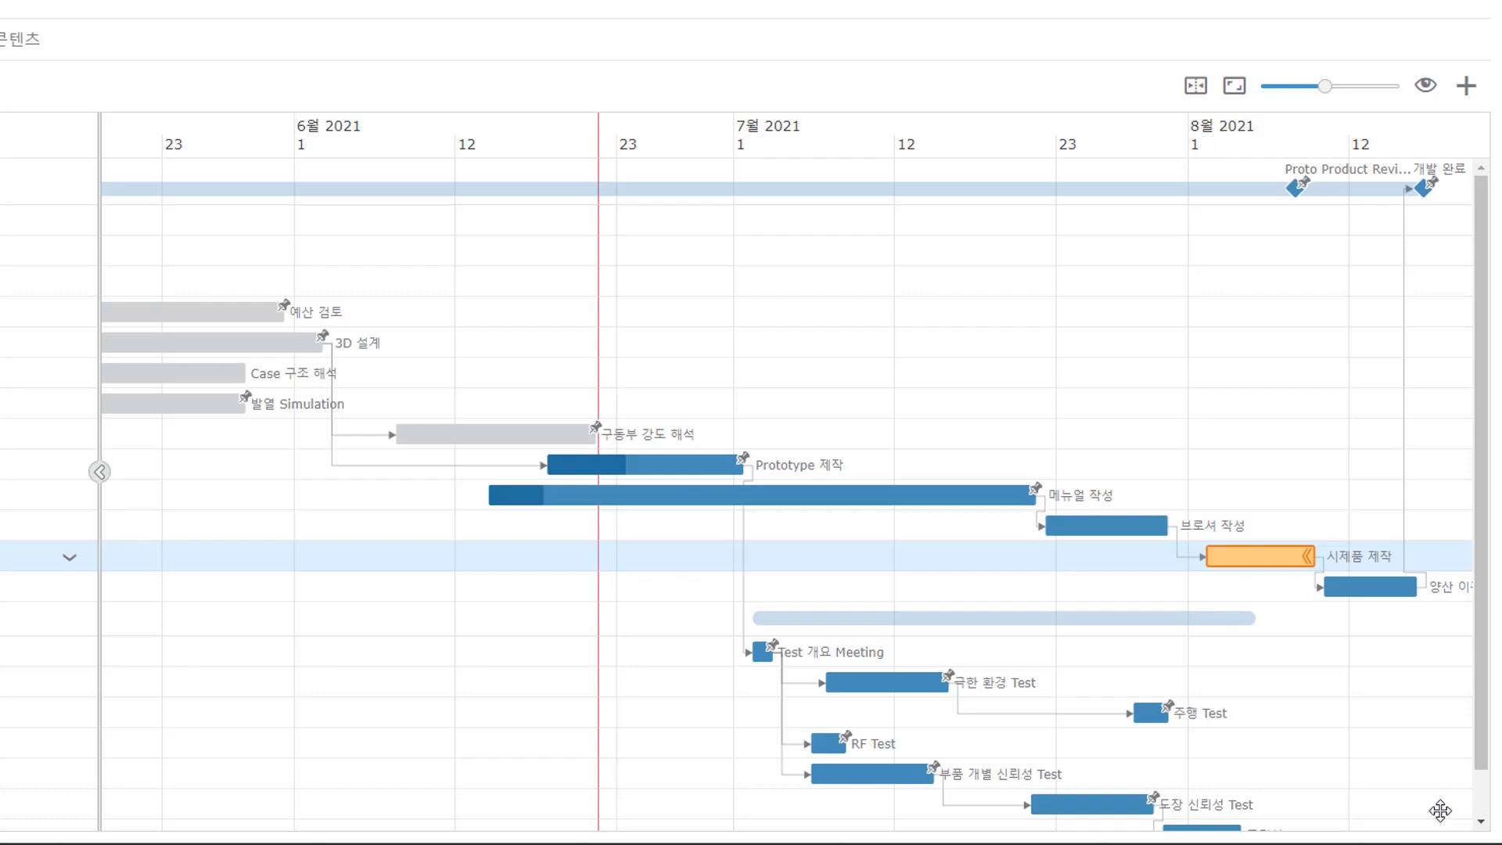
# Return the expected duration of the 메뉴얼 작성 task to 26 days and save it
pyautogui.doubleClick(927, 501)
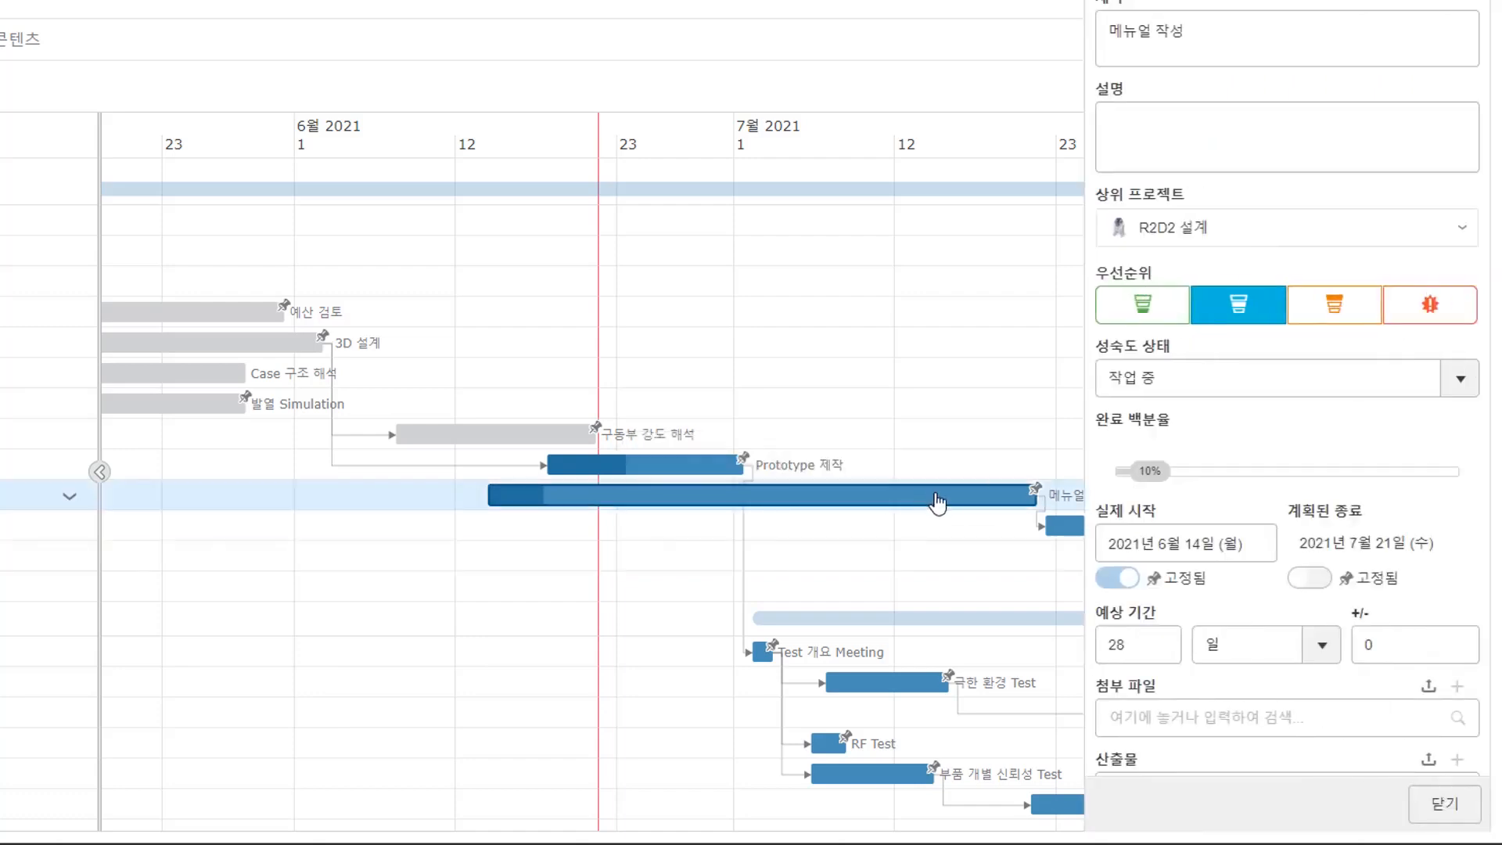
pyautogui.write('26')
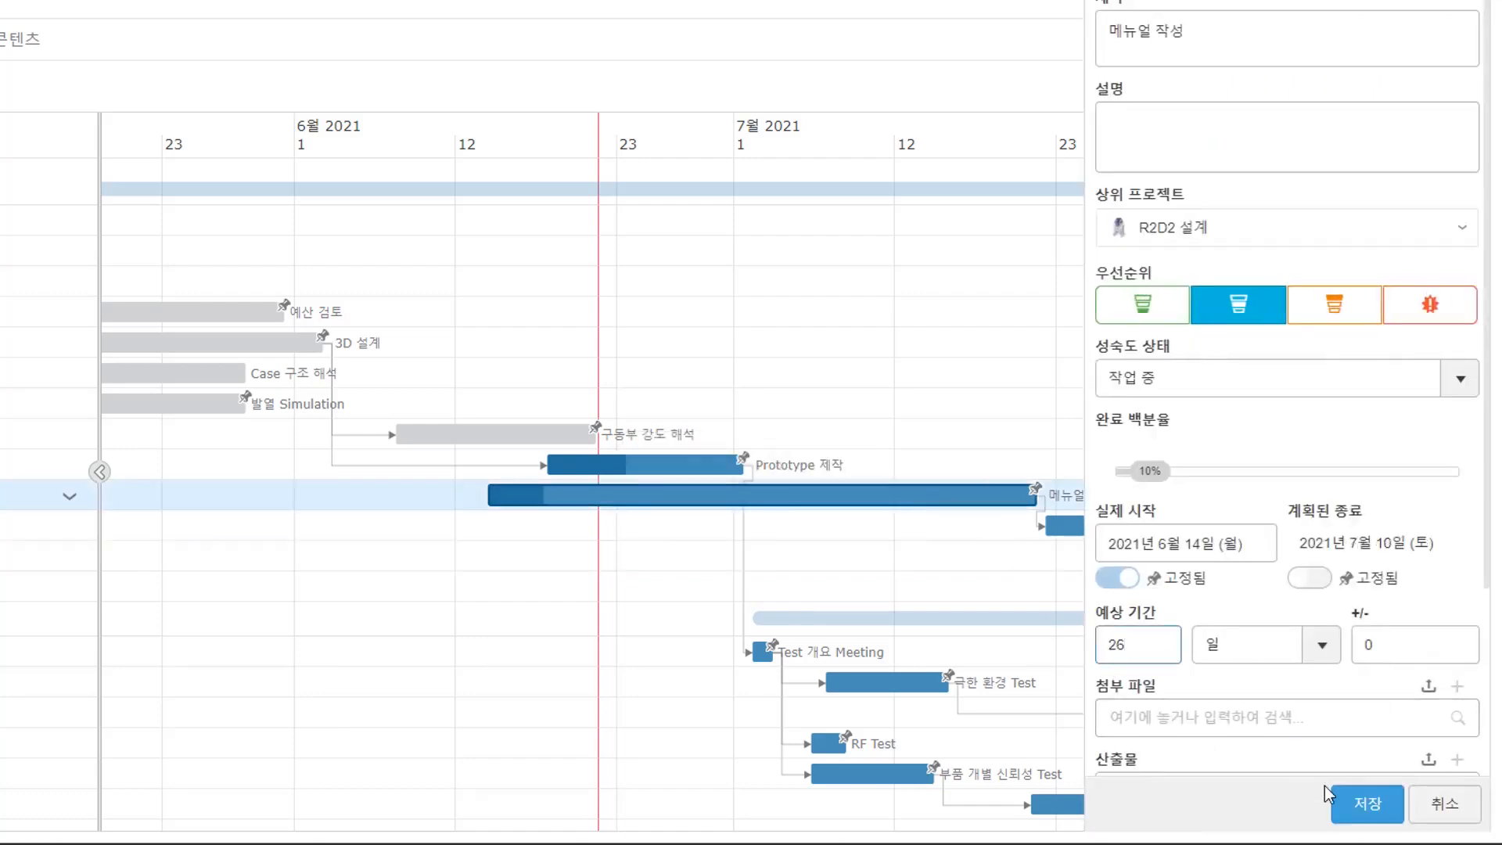
pyautogui.click(1358, 799)
pyautogui.click(1428, 803)
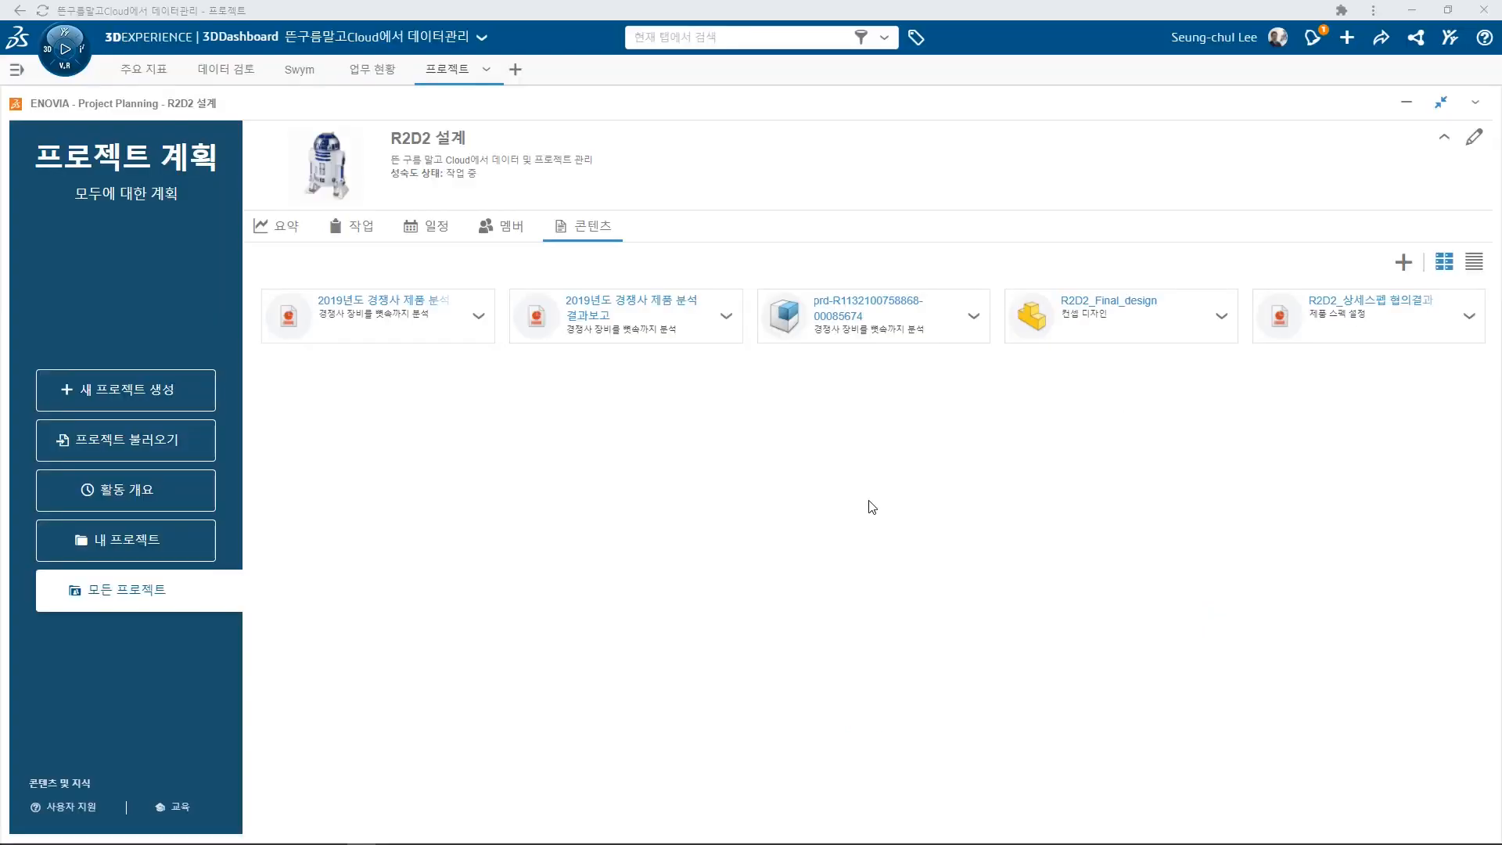
# Show the R2D2 설계 project's contents as a table and select the R2D2_Final_design entry
pyautogui.click(1474, 261)
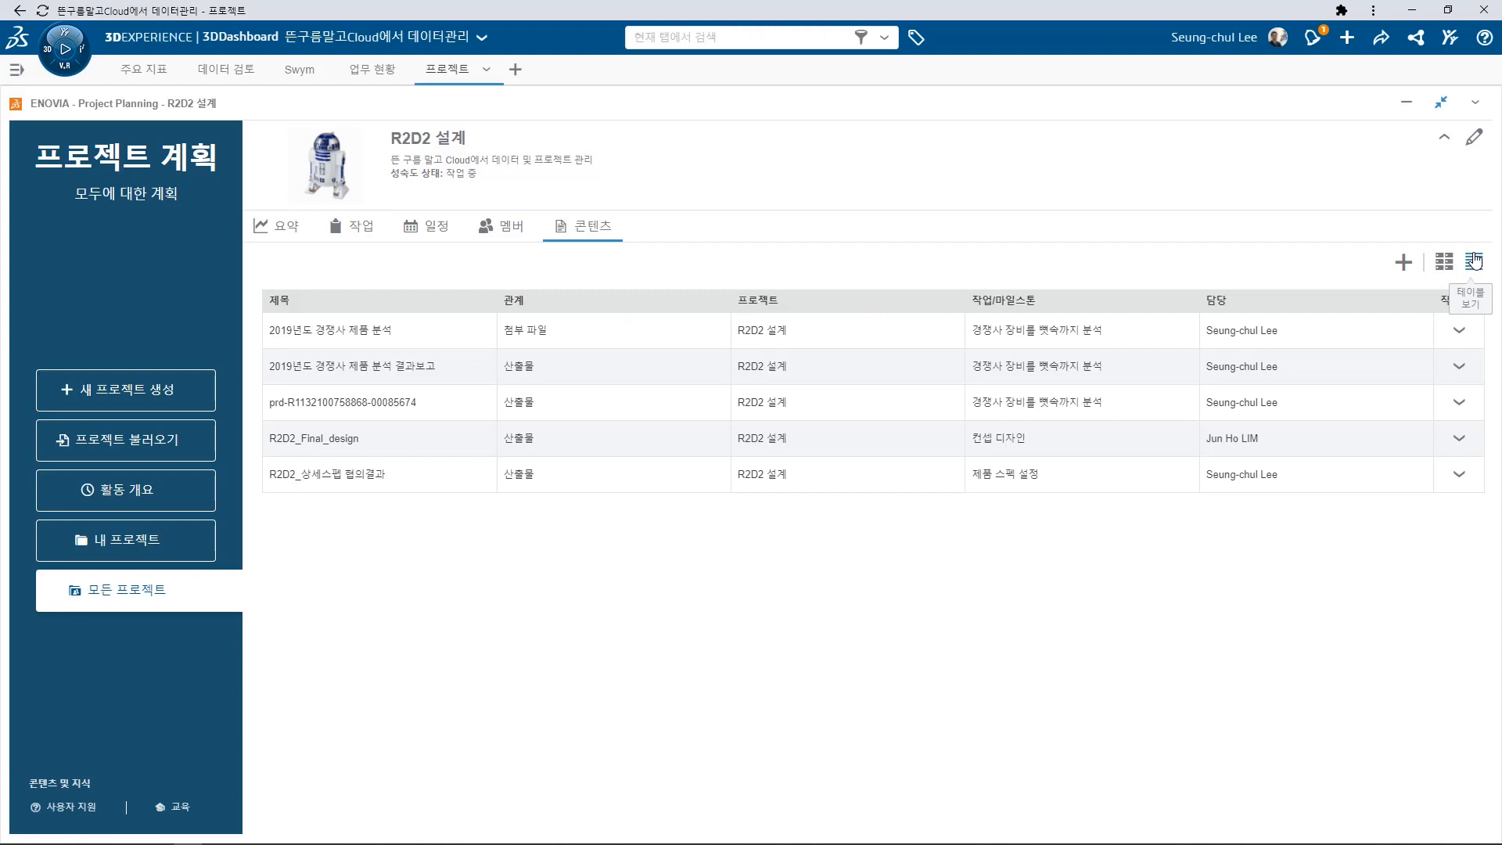
pyautogui.click(687, 444)
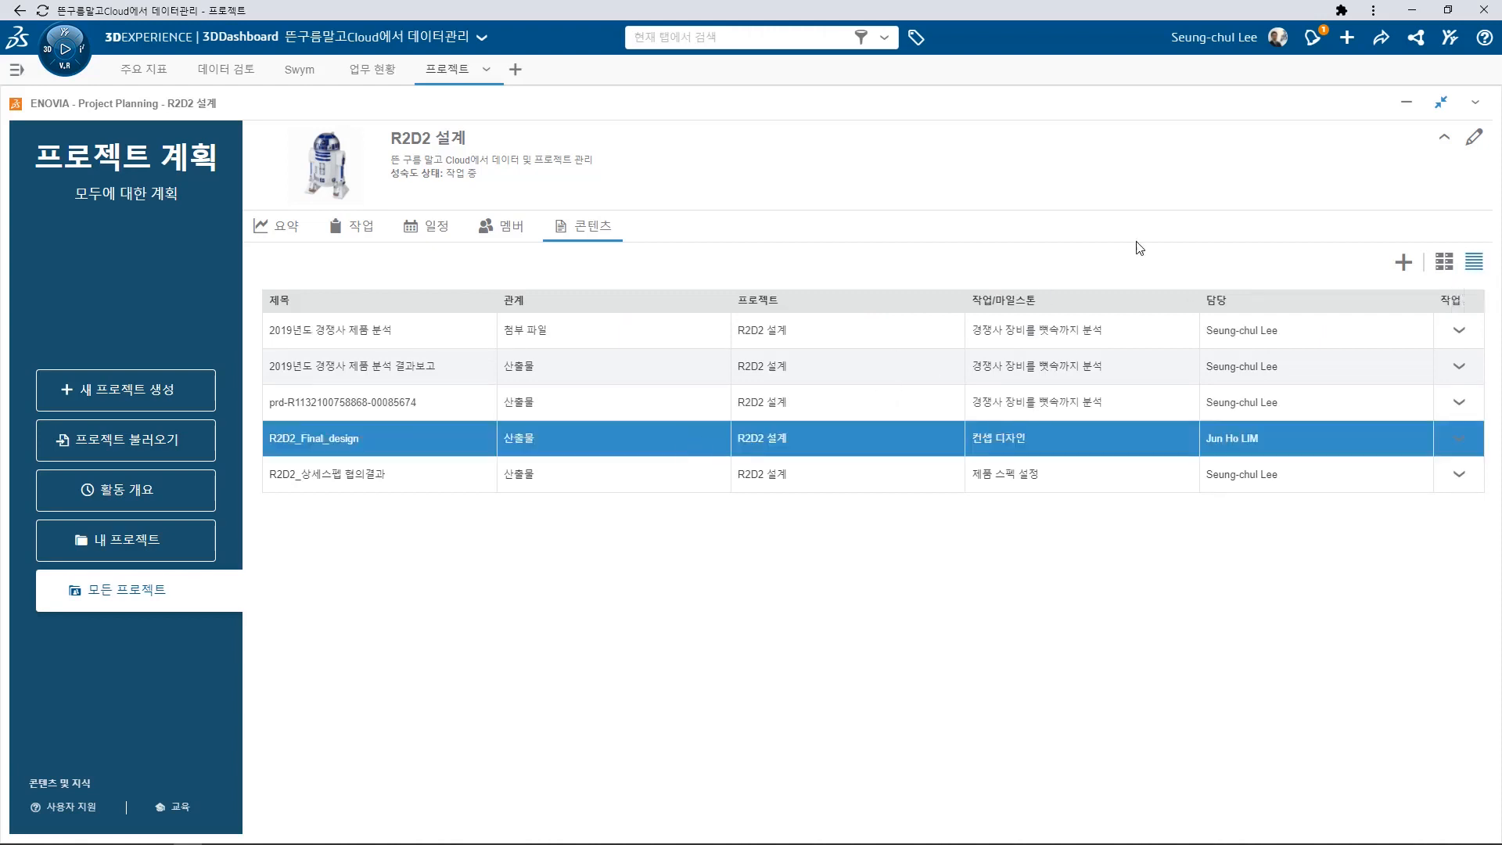
# Restore Project Planning to its tiled size beside the other dashboard apps and open the dashboard search
pyautogui.click(1439, 102)
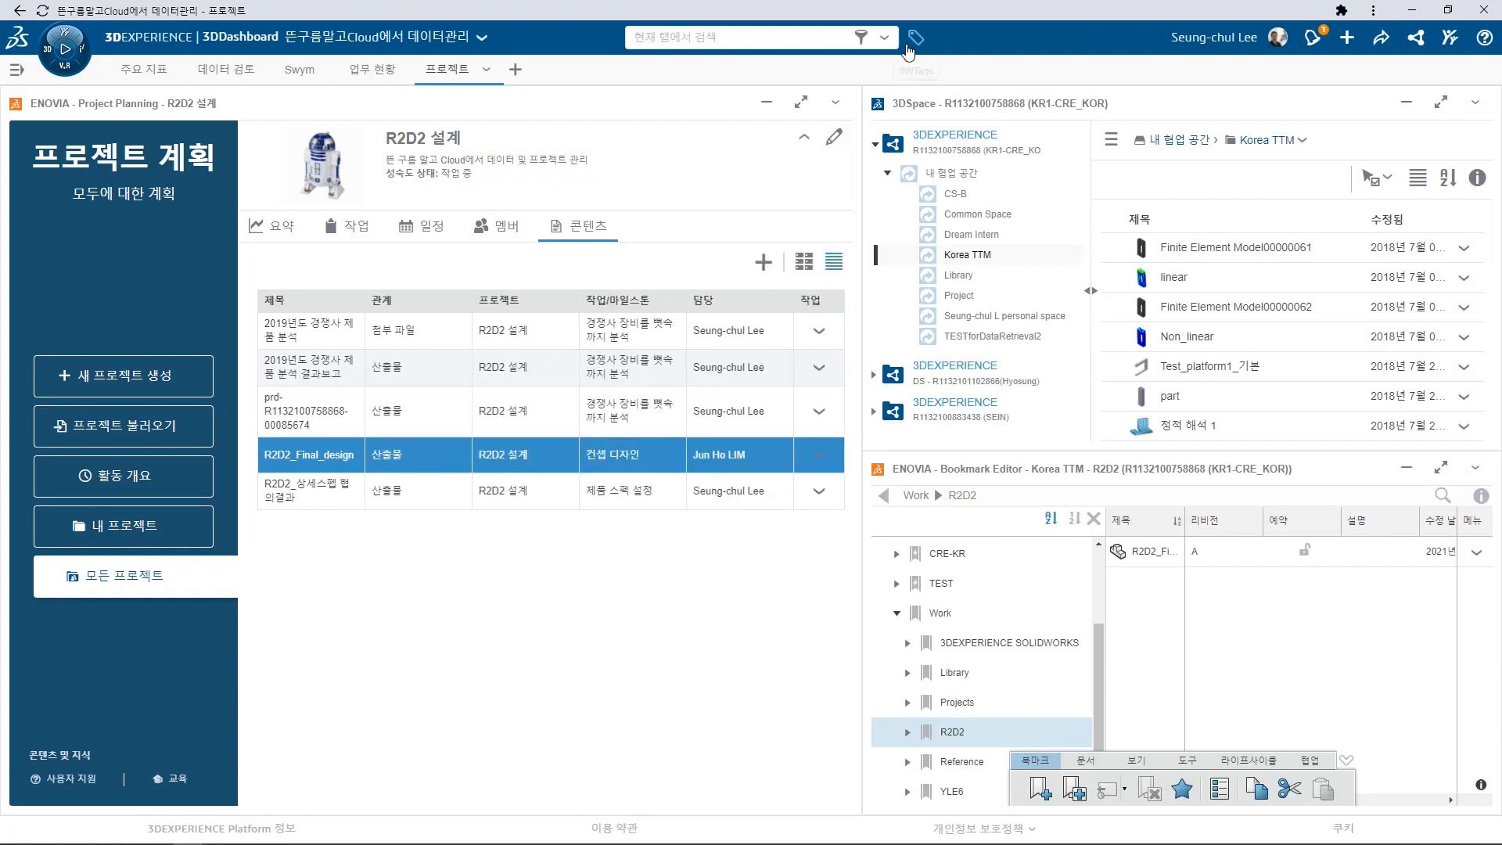
pyautogui.click(738, 39)
pyautogui.click(721, 76)
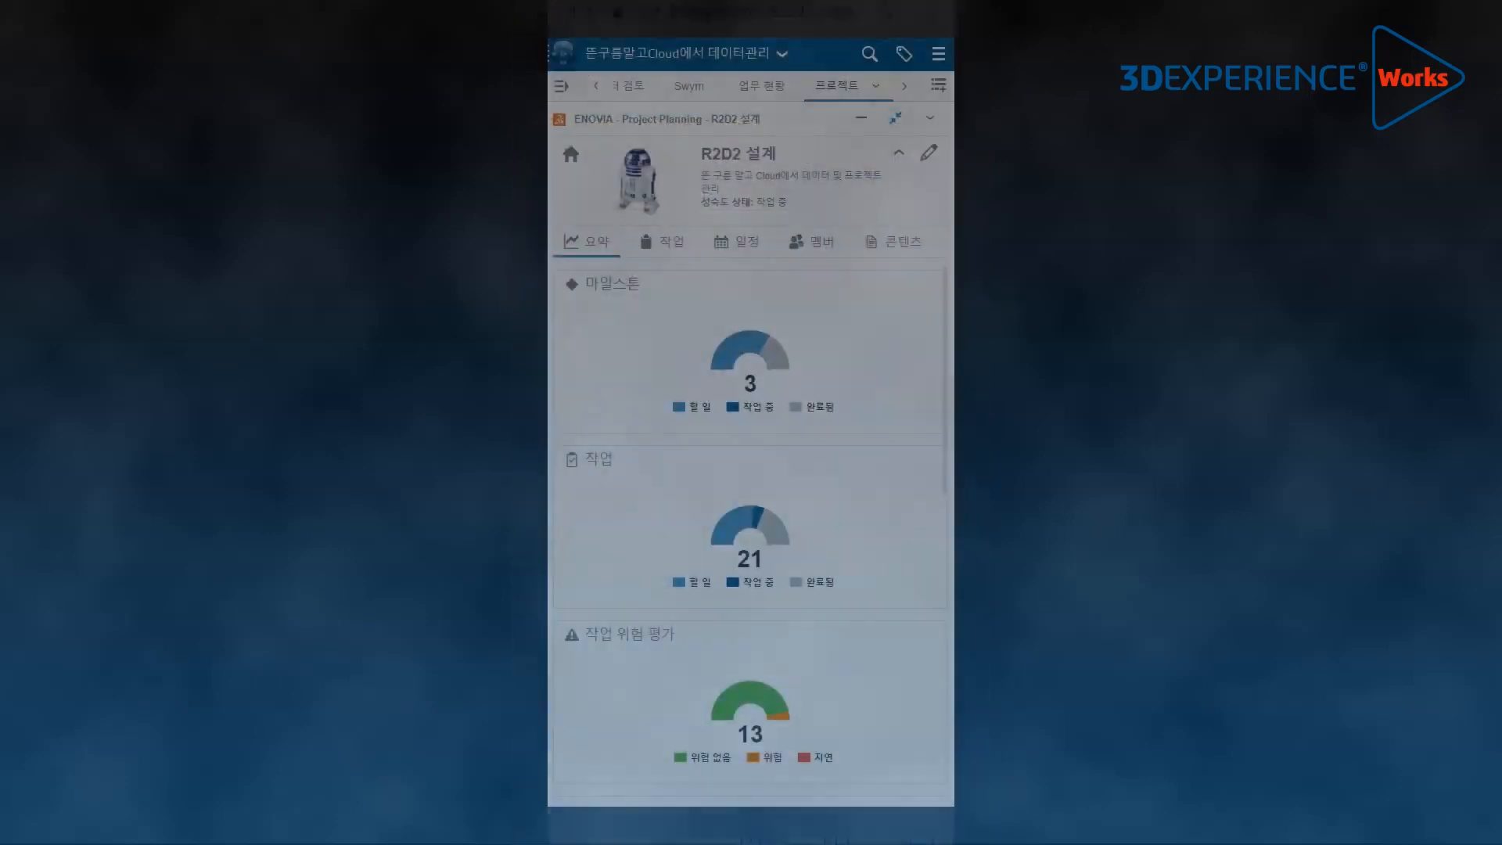
# Switch to the mobile dashboard, review the R2D2 설계 summary charts and open the project's tasks
pyautogui.scroll(-7, 750, 528)
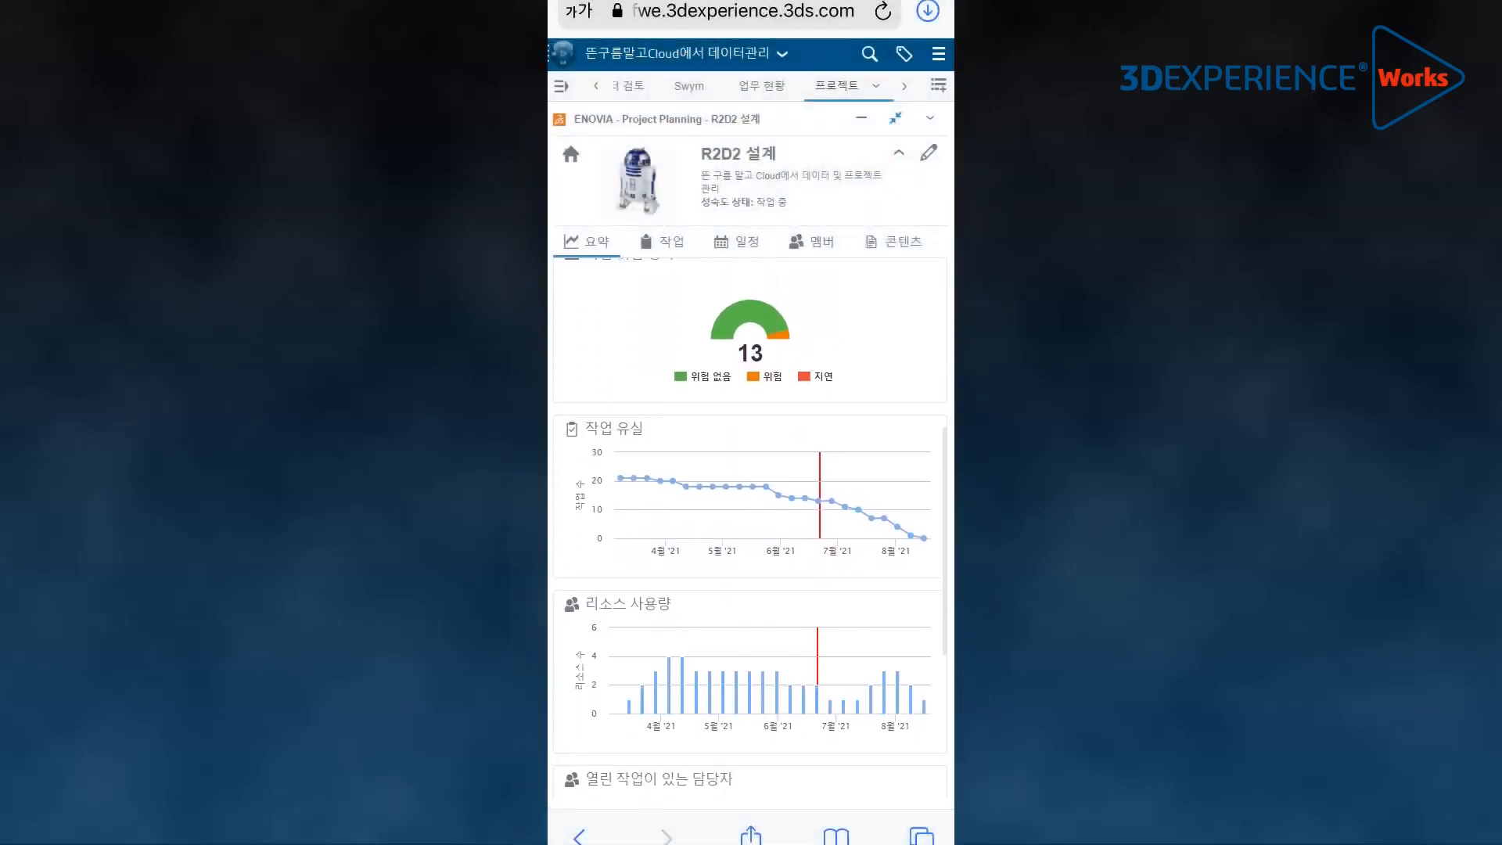
pyautogui.scroll(-2, 750, 528)
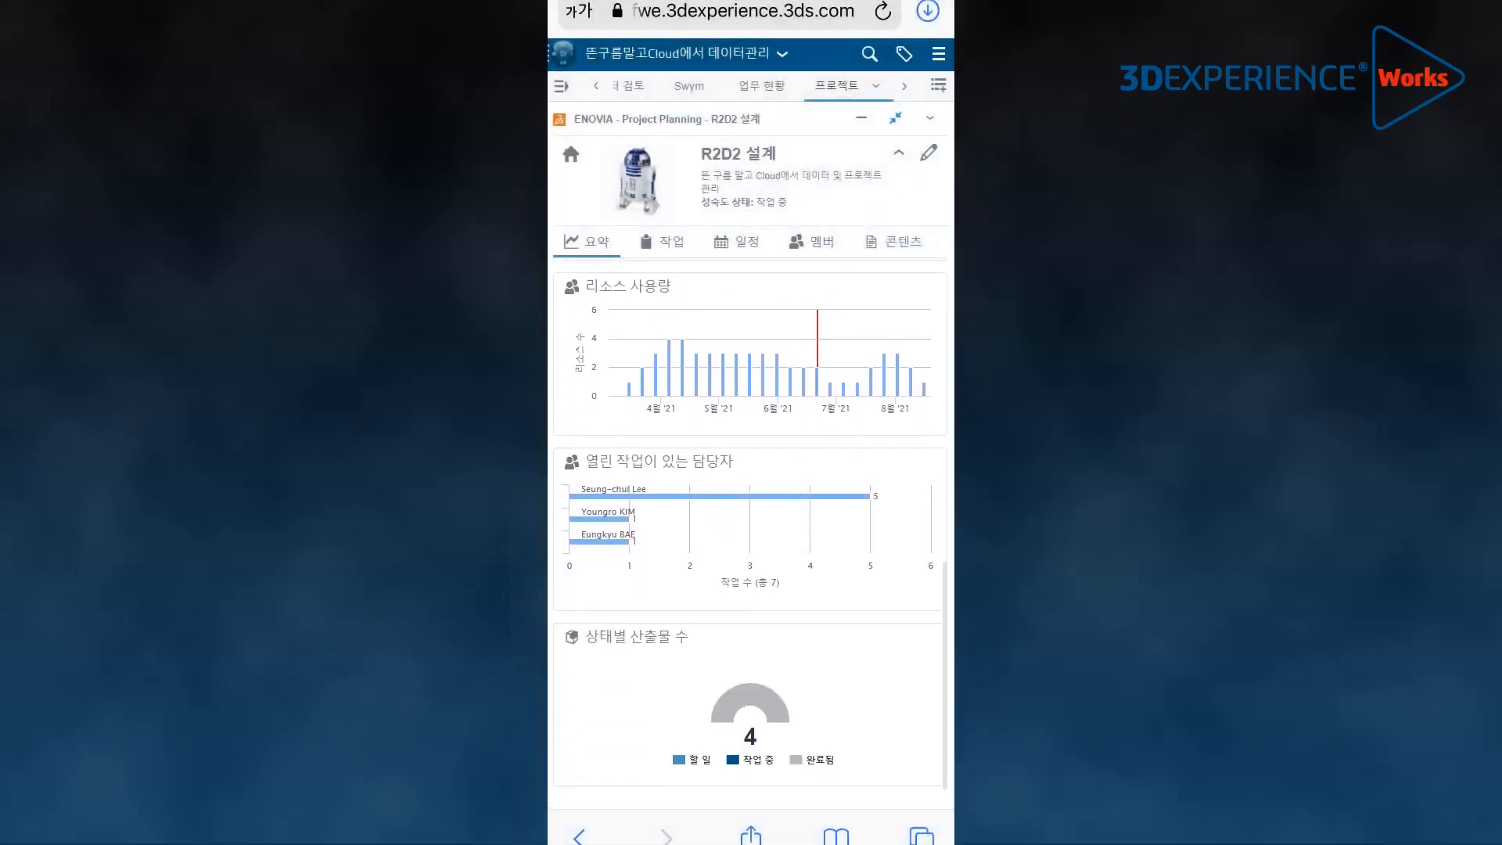
pyautogui.scroll(9, 750, 528)
pyautogui.click(662, 242)
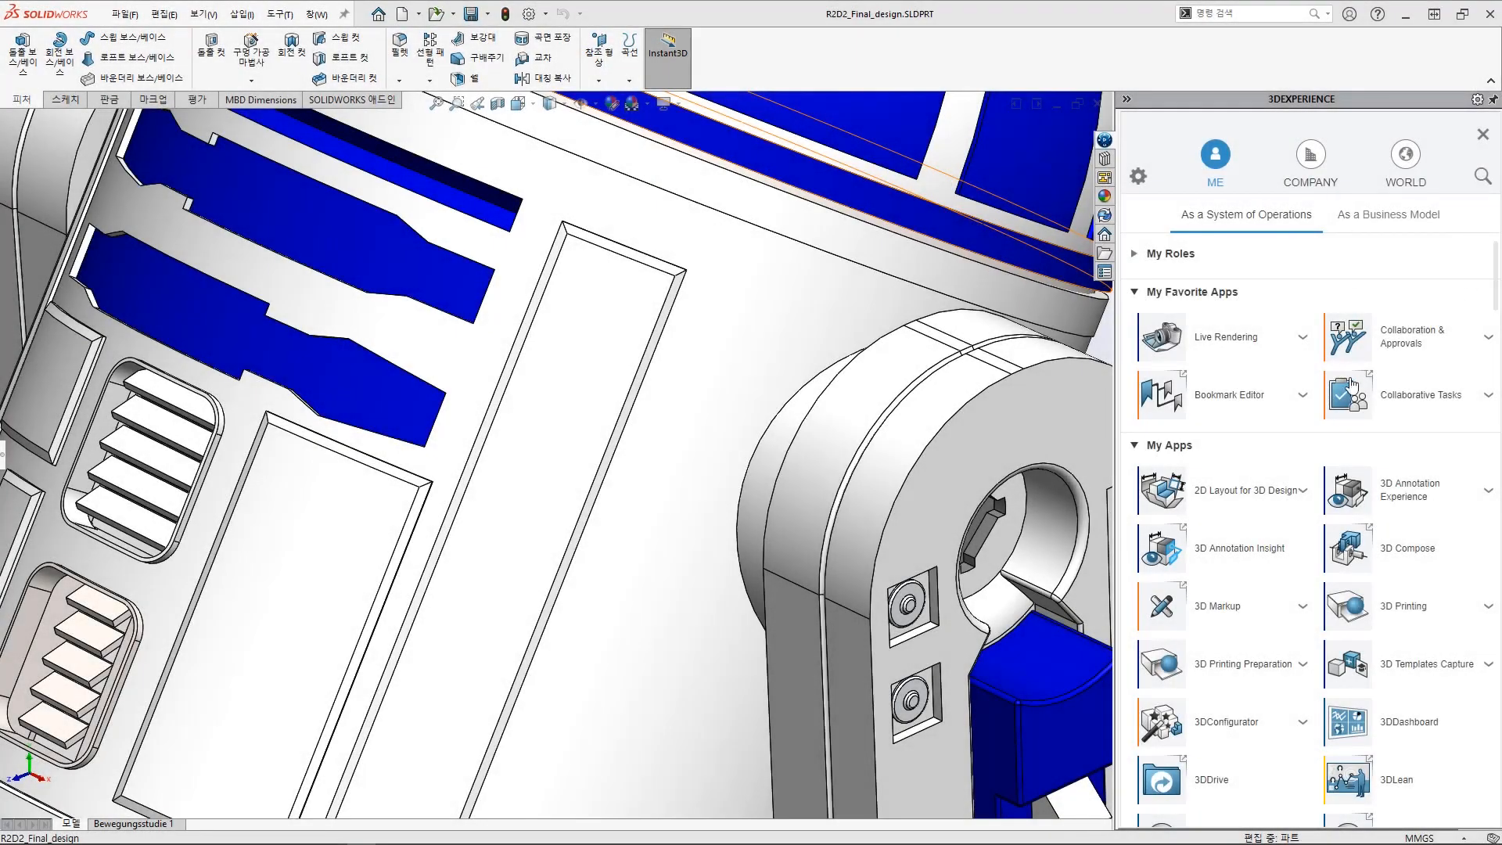
# Switch to SOLIDWORKS, open Collaborative Tasks and restrict the task list to the R2D2 설계 project
pyautogui.click(1350, 387)
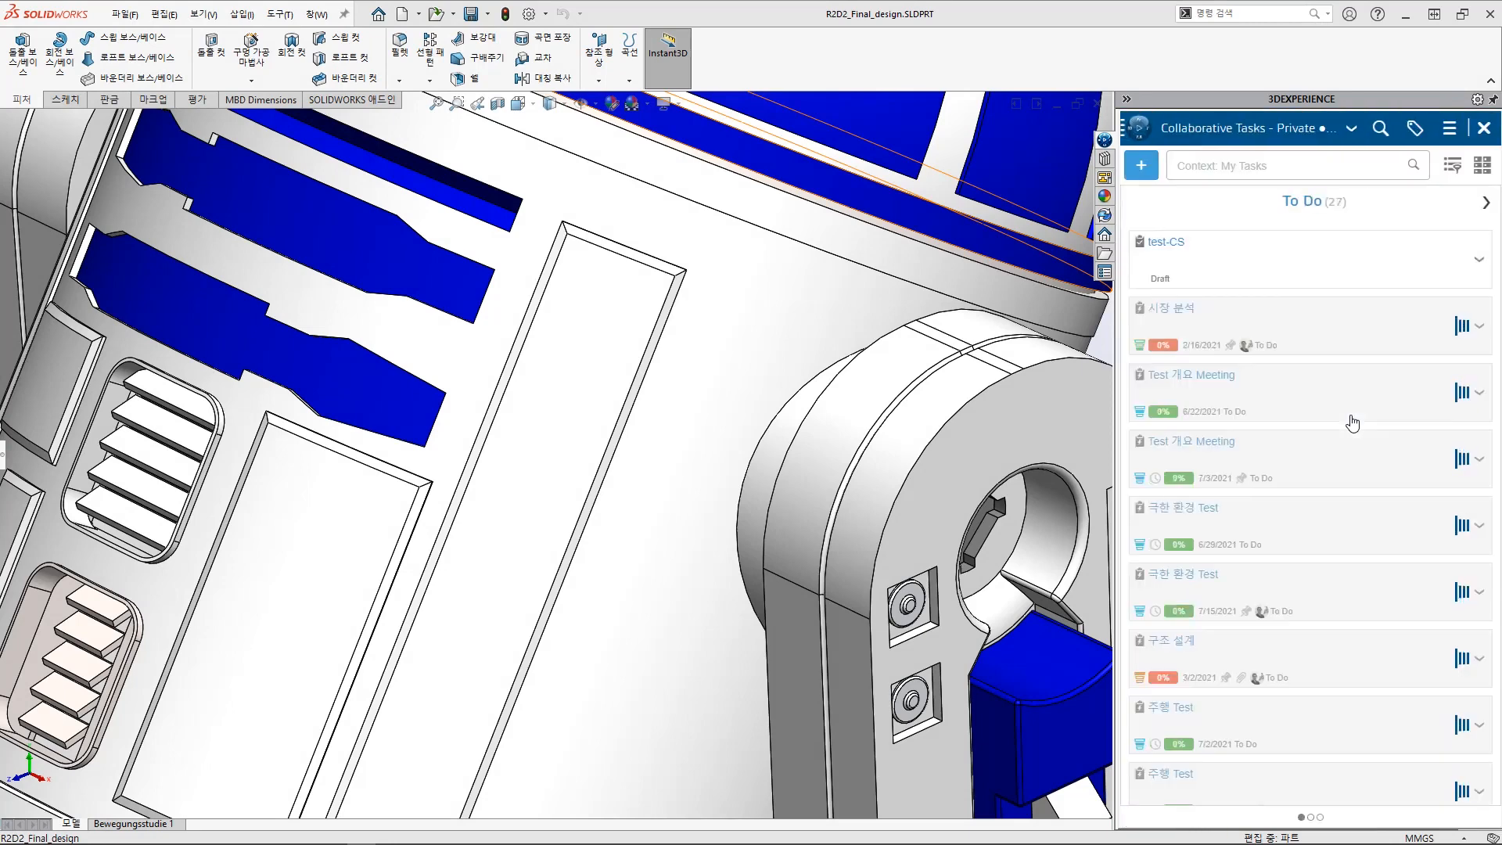
pyautogui.click(1298, 166)
pyautogui.write('R2D2')
pyautogui.click(1263, 277)
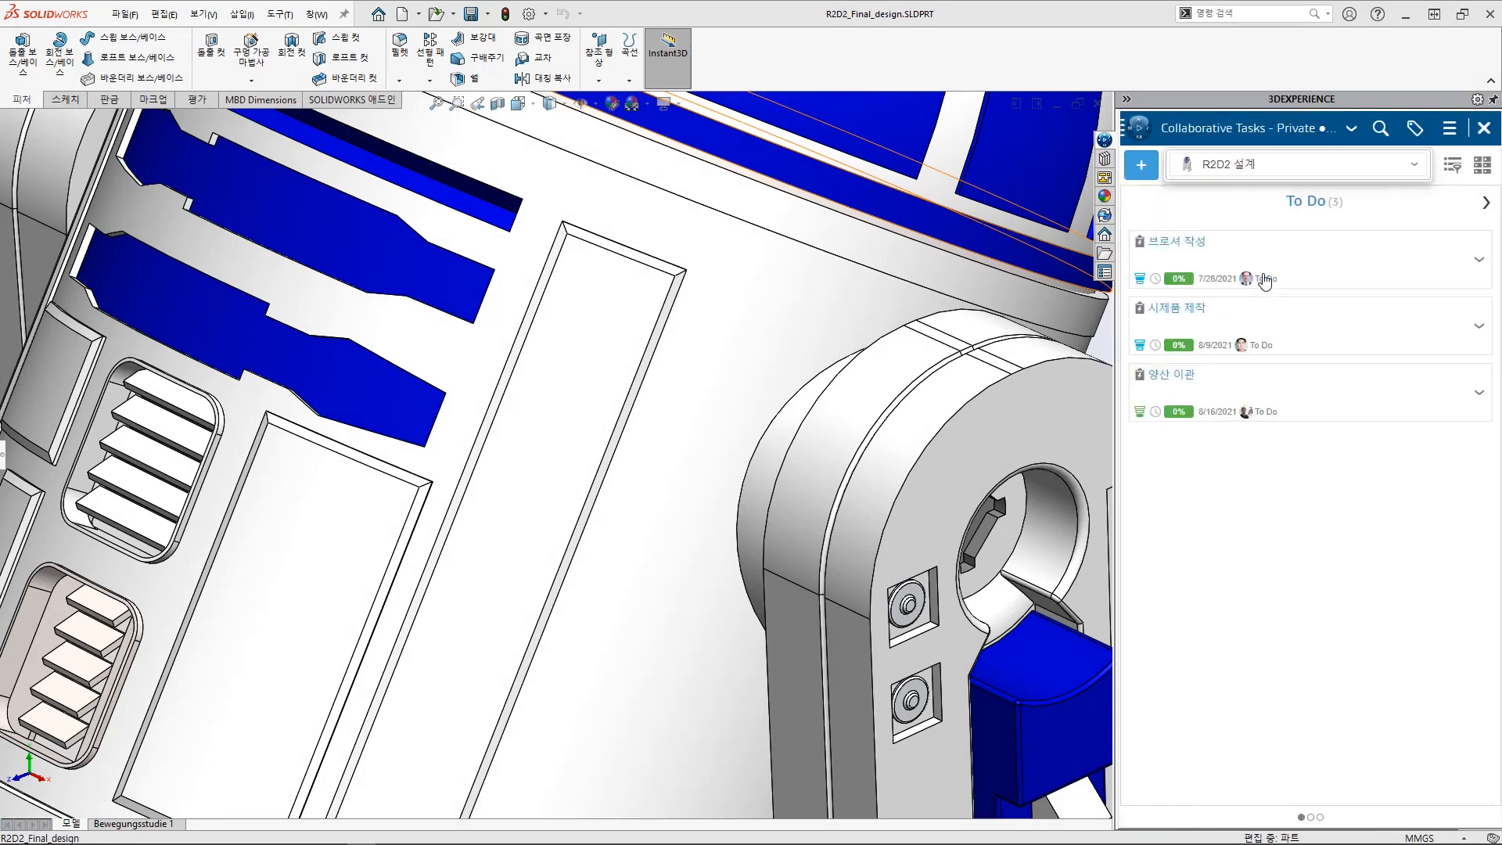
# Widen the task pane to show In Work beside Completed, and move Prototype 제작 to Completed
pyautogui.click(1485, 203)
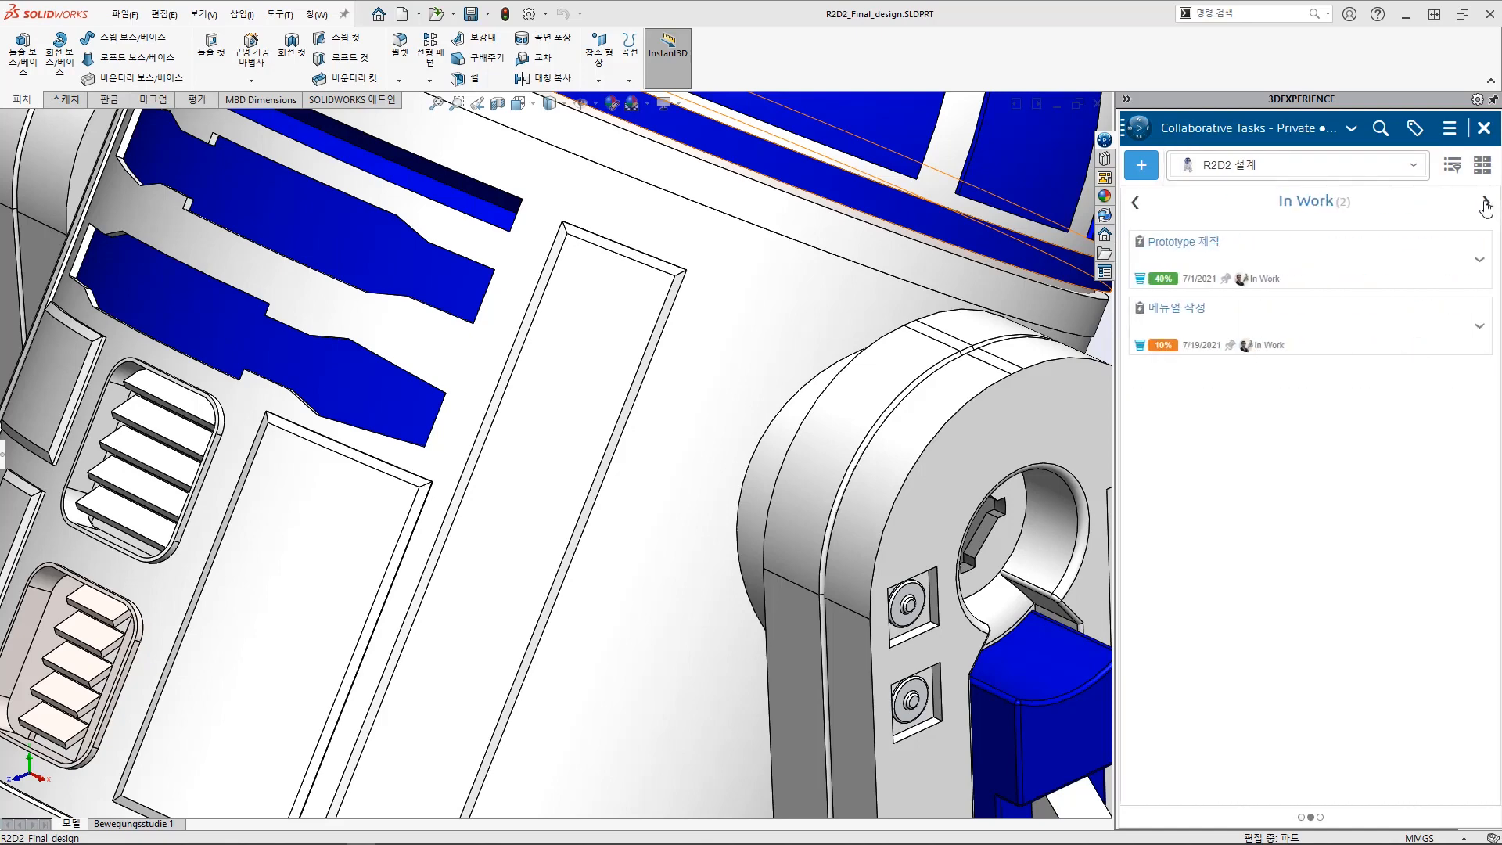
pyautogui.moveTo(1114, 438); pyautogui.dragTo(987, 437)
pyautogui.moveTo(1092, 263); pyautogui.dragTo(1345, 548)
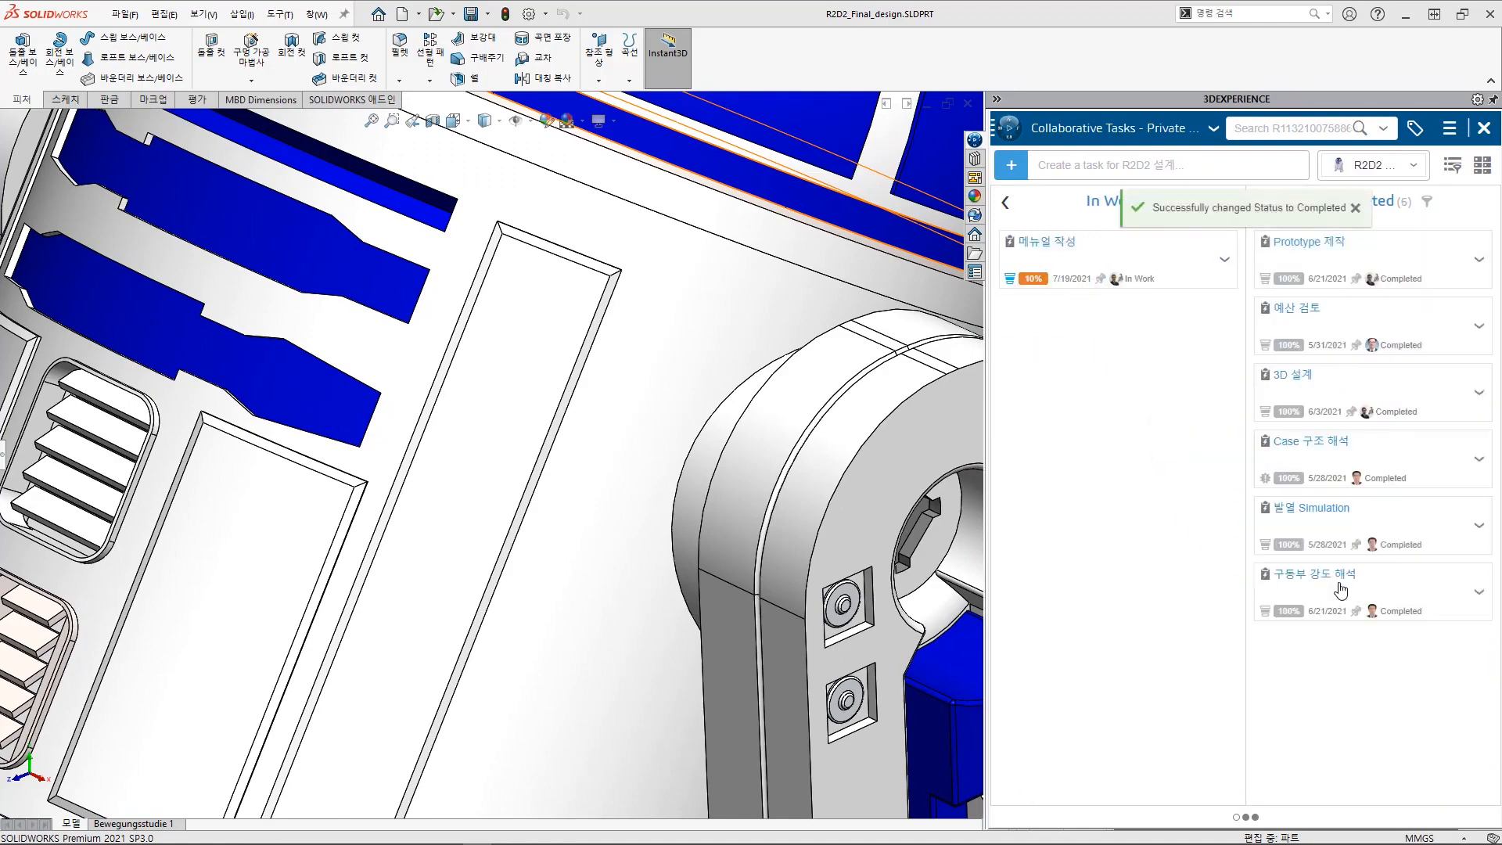